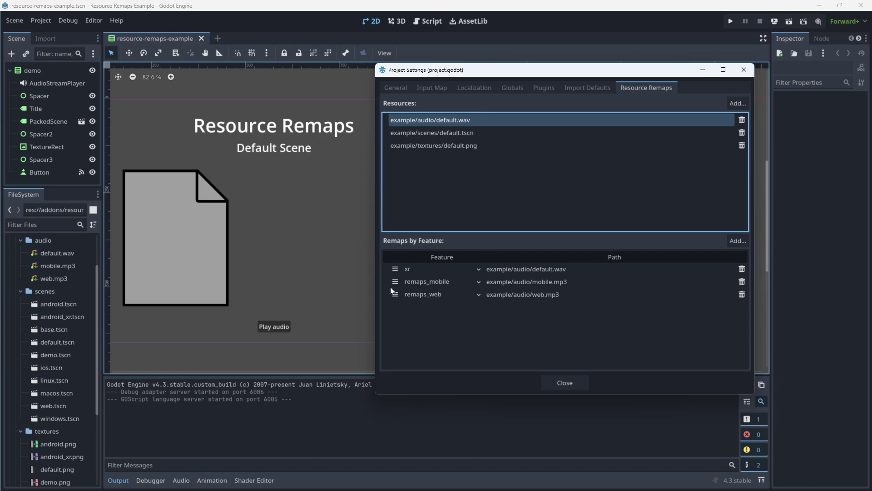
# Review the feature options and remaps for the default audio, scene and texture resources in the project's Resource Remaps settings.
pyautogui.click(478, 270)
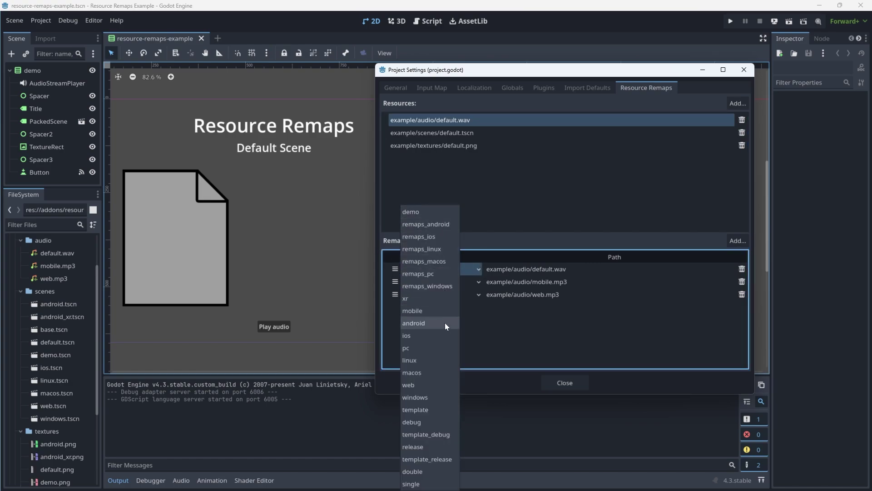
pyautogui.click(470, 271)
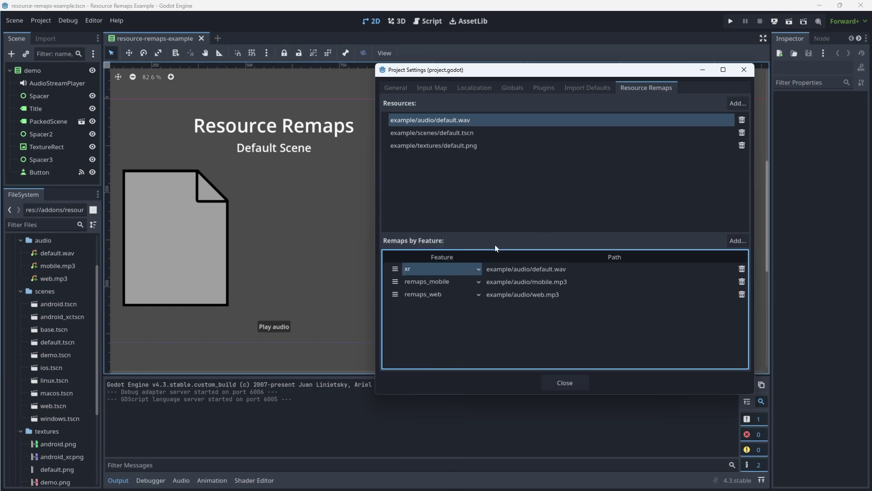
pyautogui.click(513, 131)
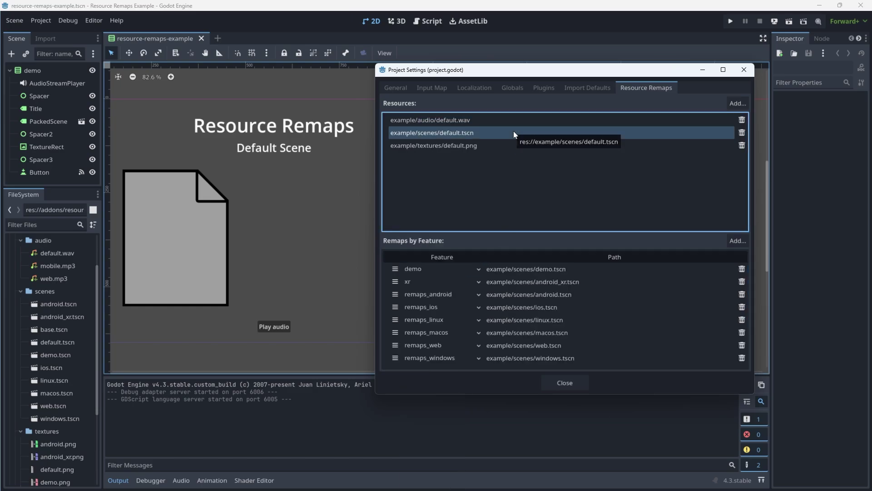
pyautogui.click(514, 145)
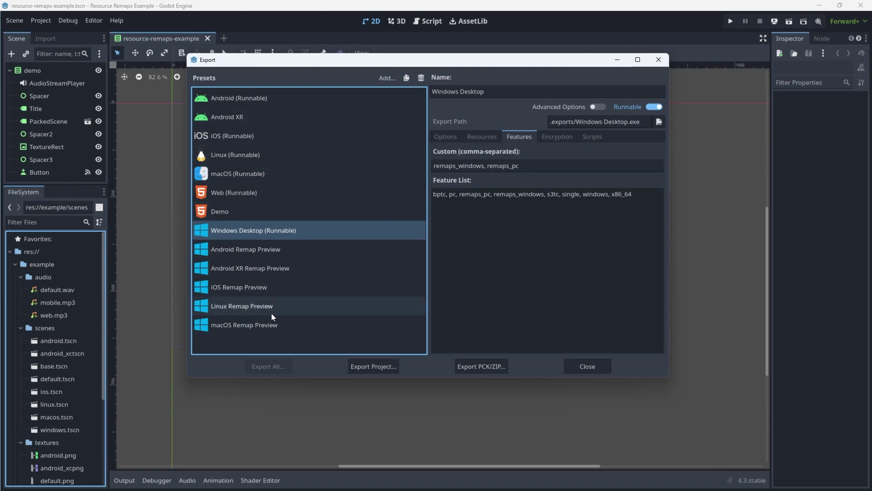
# Review the custom feature tags of the Android, Android XR, iOS and Demo export presets and the remap preview presets, and close the export settings.
pyautogui.click(385, 247)
pyautogui.click(378, 267)
pyautogui.click(377, 289)
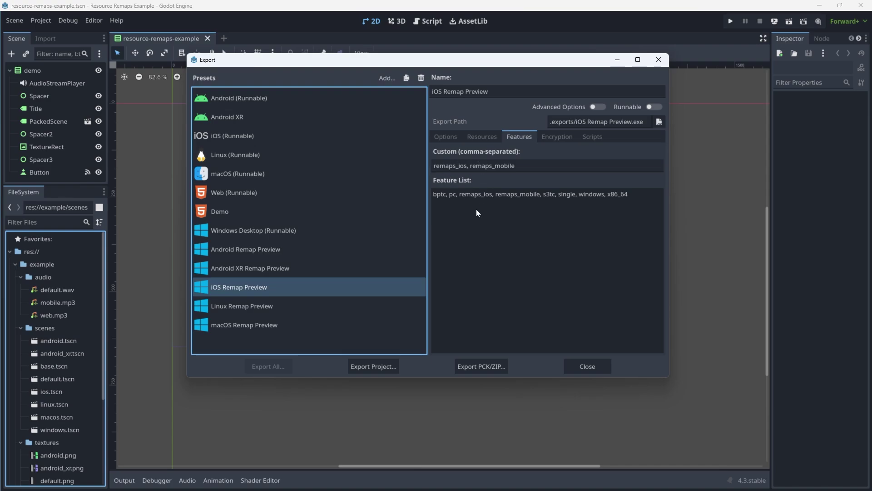
pyautogui.click(346, 100)
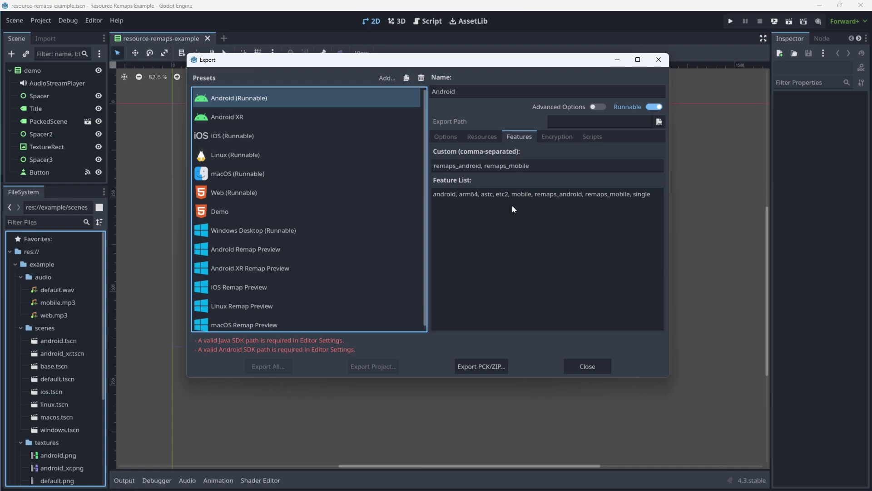
pyautogui.click(345, 117)
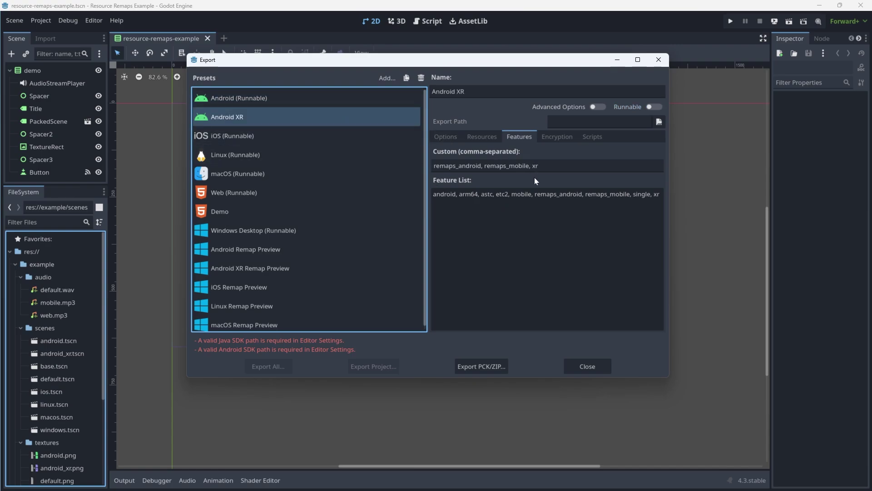
pyautogui.click(390, 208)
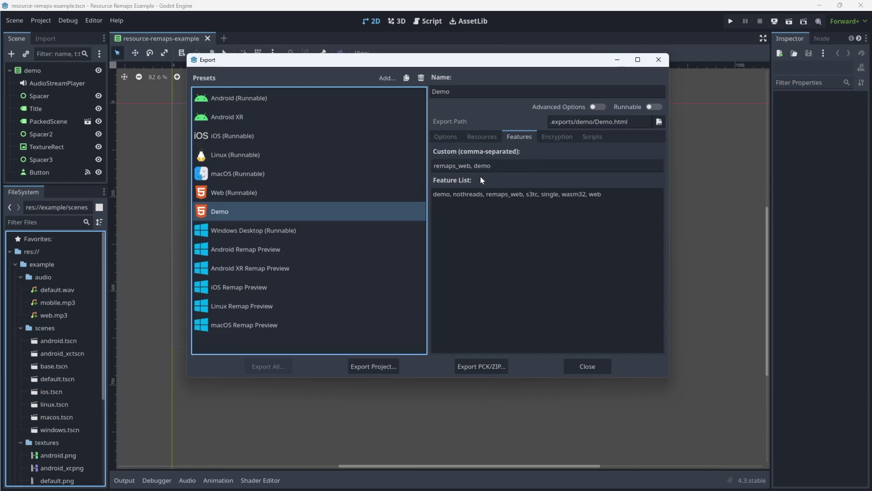
pyautogui.click(580, 364)
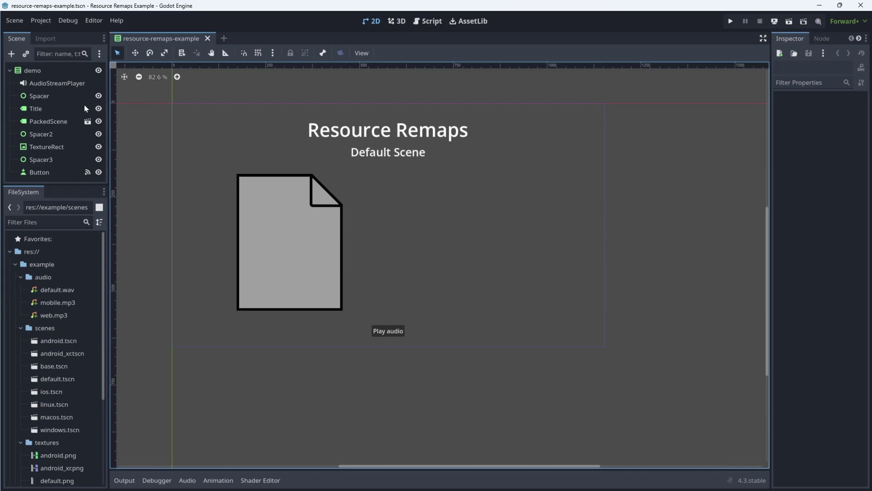
# Inspect the PackedScene node's default scene and the base scene it inherits from, and close both scenes.
pyautogui.click(64, 121)
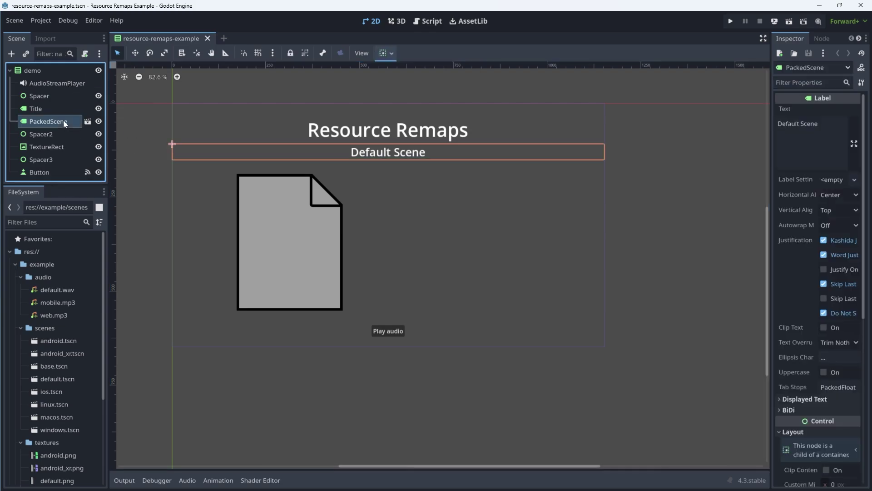
pyautogui.click(88, 123)
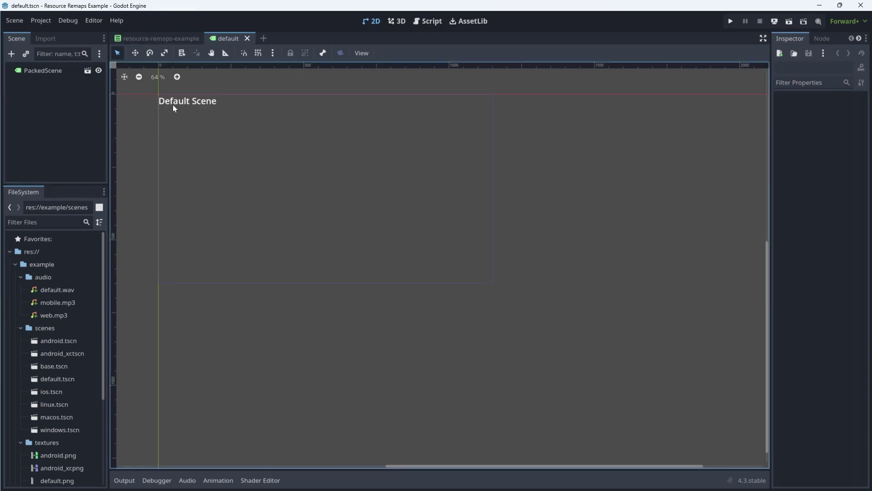
pyautogui.click(87, 72)
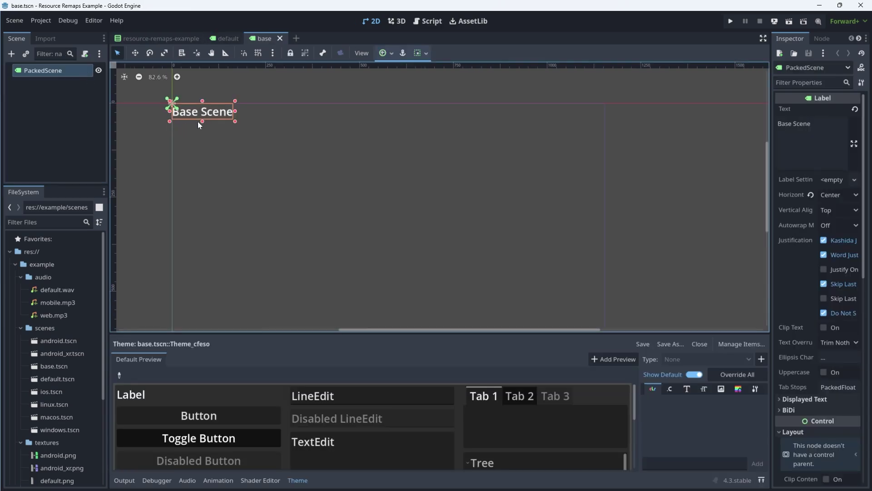
pyautogui.click(279, 39)
pyautogui.click(247, 39)
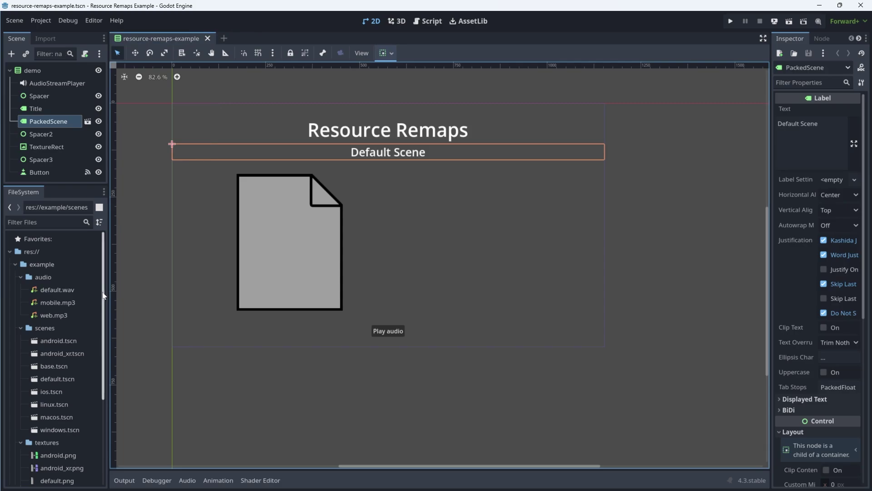
# Duplicate default.tscn in the scenes folder as web.tscn.
pyautogui.moveTo(104, 296); pyautogui.dragTo(104, 320)
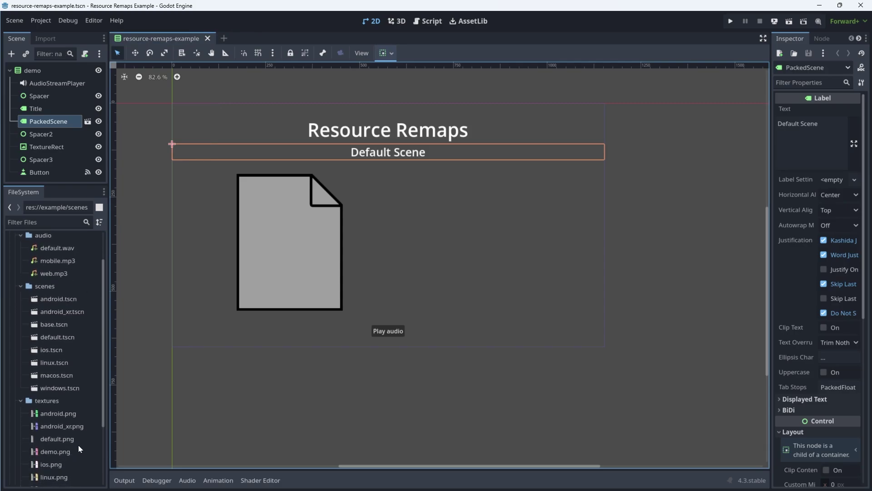
pyautogui.moveTo(87, 421)
pyautogui.rightClick(80, 336)
pyautogui.moveTo(89, 333)
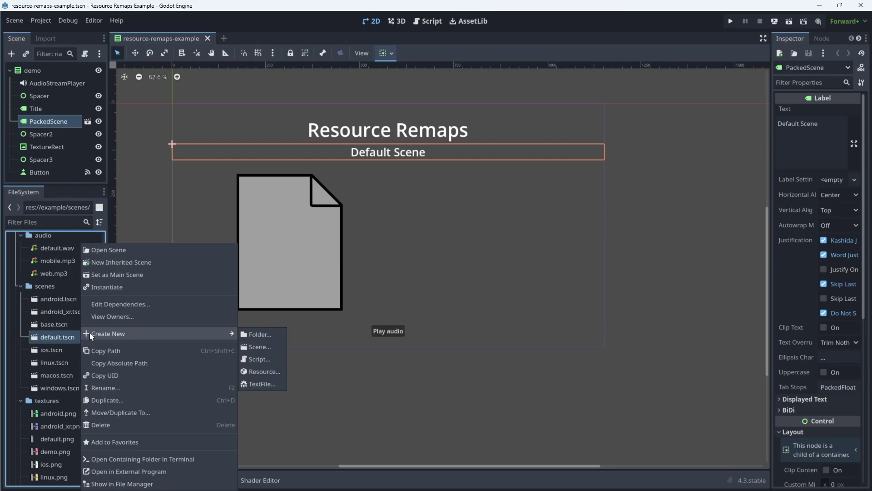
pyautogui.click(120, 399)
pyautogui.write('web')
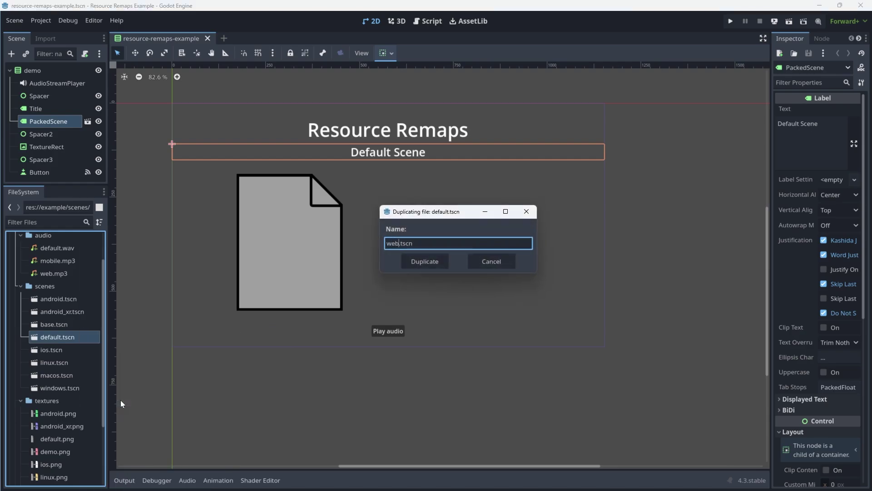
pyautogui.press('Return')
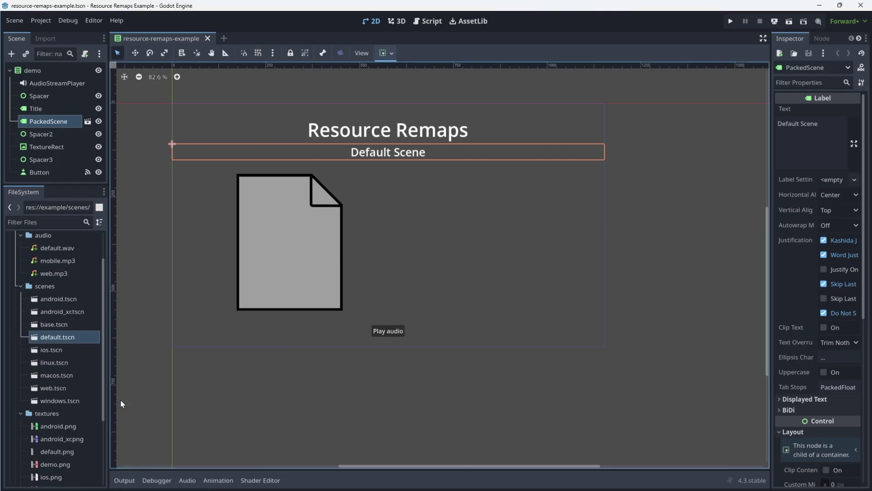
# Change the label text in web.tscn to "Web Scene", and save and close the scene.
pyautogui.doubleClick(80, 388)
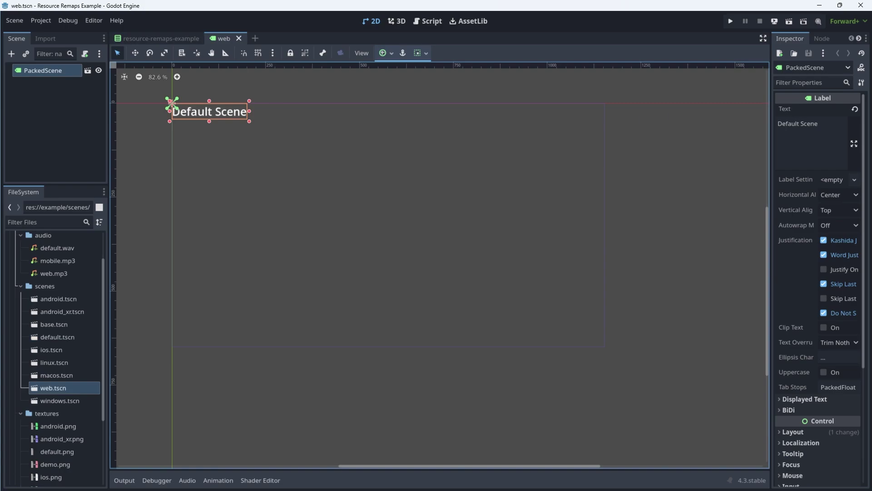
pyautogui.click(809, 136)
pyautogui.doubleClick(788, 124)
pyautogui.write('Web')
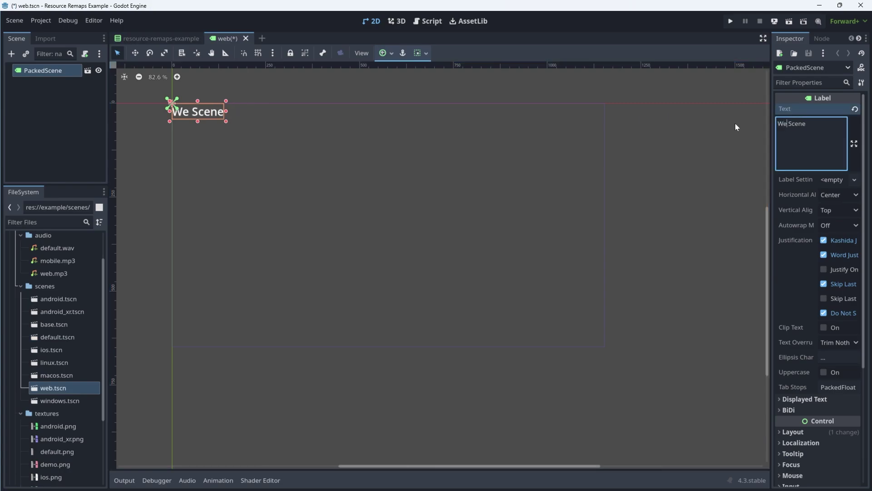
pyautogui.click(246, 39)
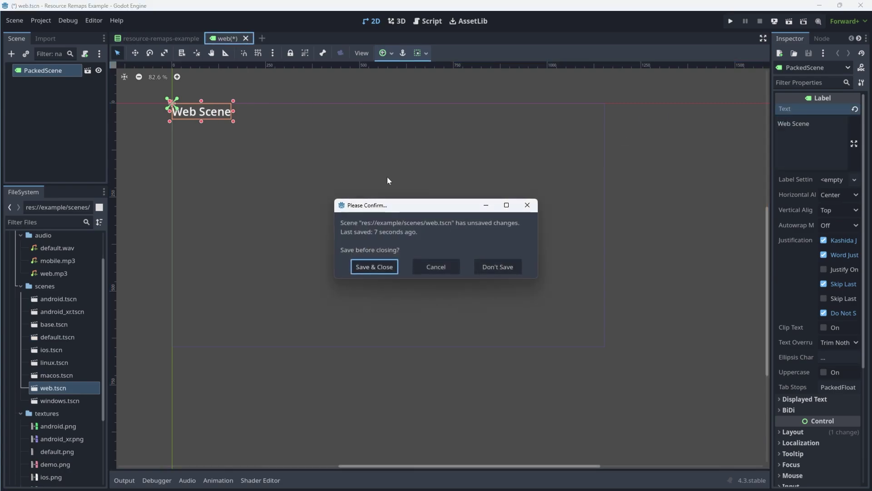
pyautogui.click(372, 267)
# Duplicate default.tscn in the scenes folder as demo.tscn.
pyautogui.rightClick(69, 339)
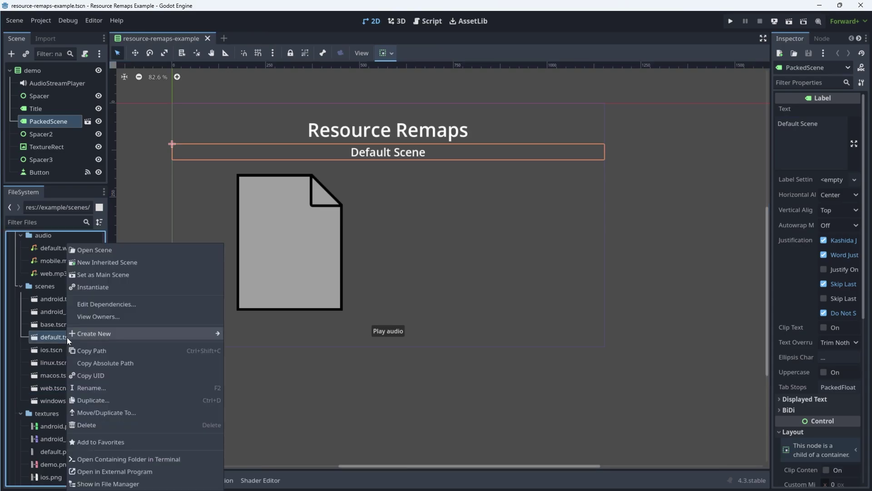
pyautogui.click(105, 397)
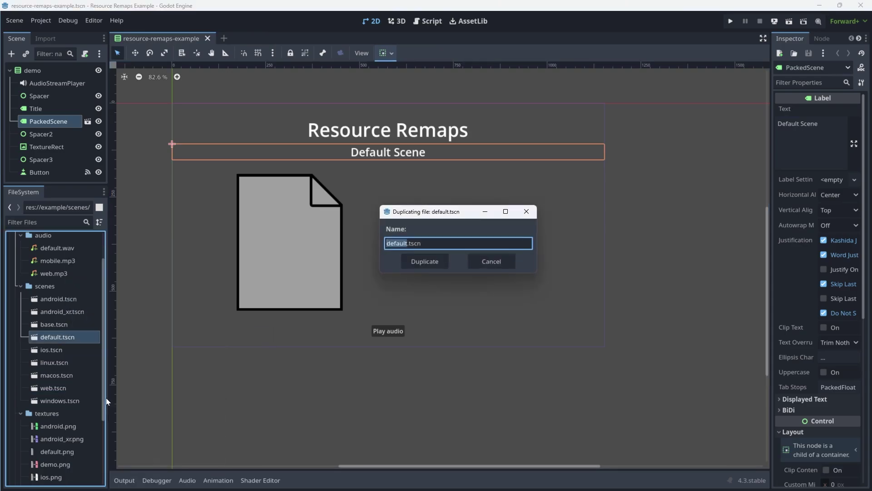
pyautogui.write('demo')
pyautogui.press('Return')
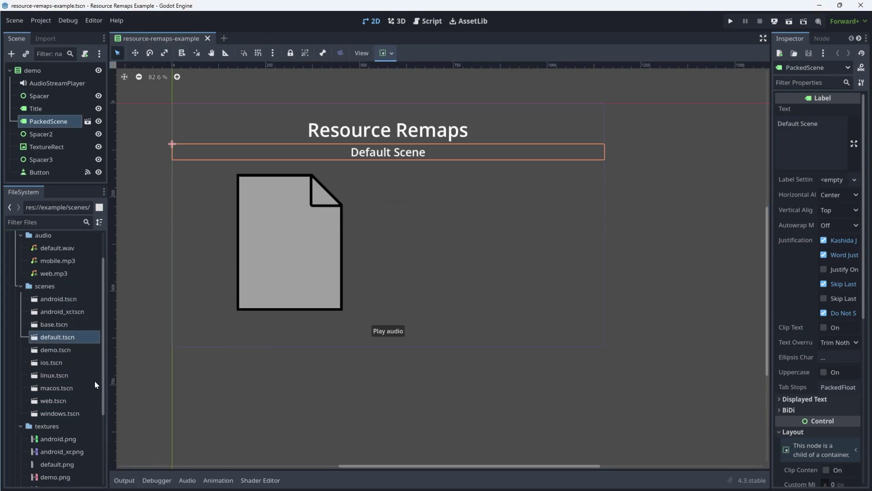
# Change the label text in demo.tscn to "Demo Scene", and save and close the scene.
pyautogui.doubleClick(86, 348)
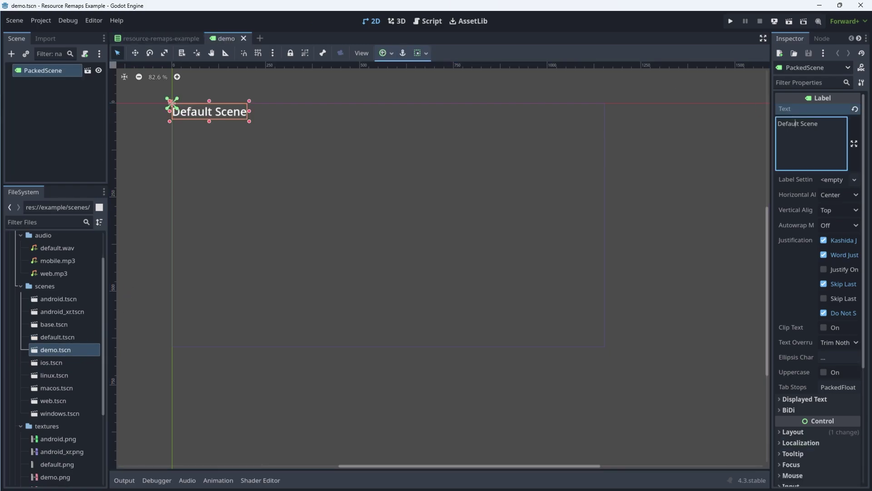
pyautogui.doubleClick(788, 124)
pyautogui.write('Demo')
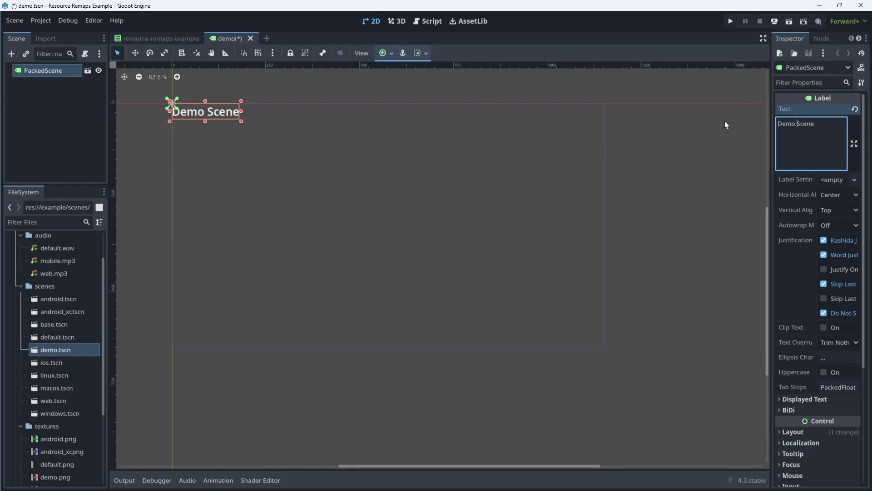
pyautogui.click(250, 38)
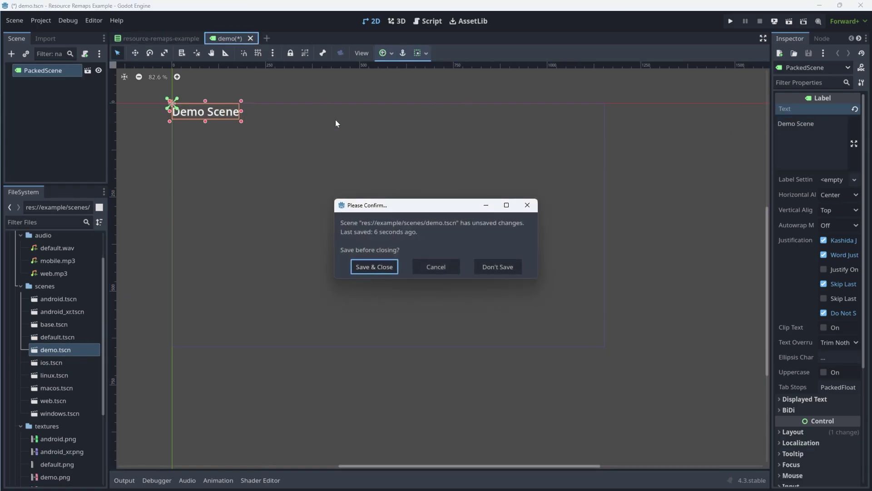
pyautogui.click(370, 266)
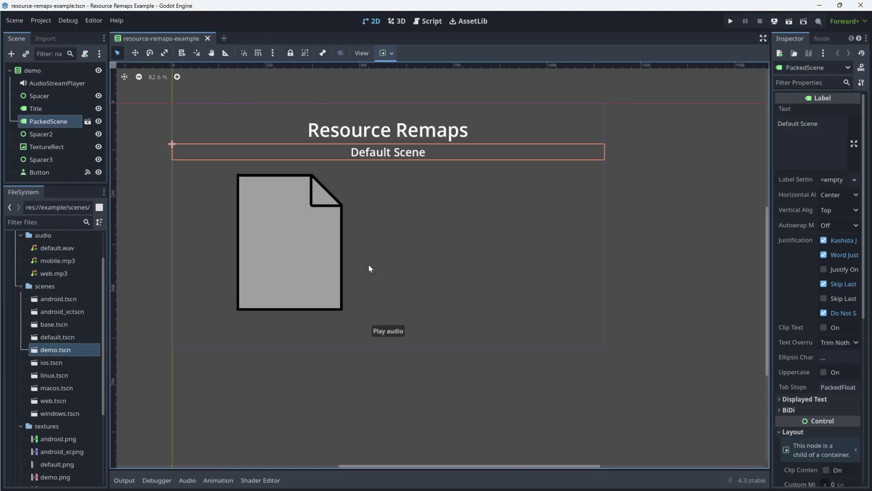
# Download the Resource Remaps plugin from the asset library and install it into the project with the default install options.
pyautogui.click(467, 21)
pyautogui.hotkey('shift', 'Left')
pyautogui.hotkey('shift', 'Left')
pyautogui.hotkey('shift', 'Left')
pyautogui.hotkey('shift', 'Left')
pyautogui.hotkey('shift', 'Left')
pyautogui.hotkey('shift', 'Left')
pyautogui.hotkey('shift', 'Left')
pyautogui.hotkey('shift', 'Left')
pyautogui.hotkey('shift', 'Left')
pyautogui.hotkey('shift', 'Left')
pyautogui.hotkey('shift', 'Left')
pyautogui.hotkey('shift', 'Left')
pyautogui.hotkey('shift', 'Left')
pyautogui.hotkey('shift', 'Left')
pyautogui.hotkey('shift', 'Left')
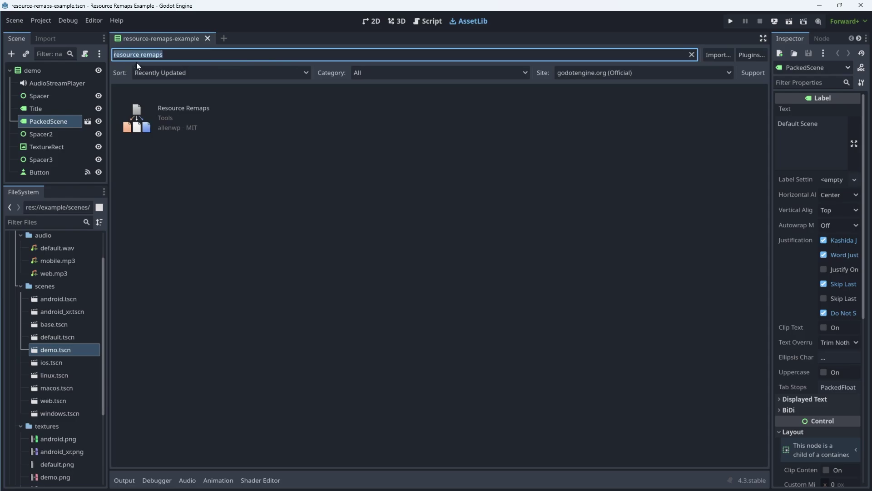
pyautogui.click(179, 108)
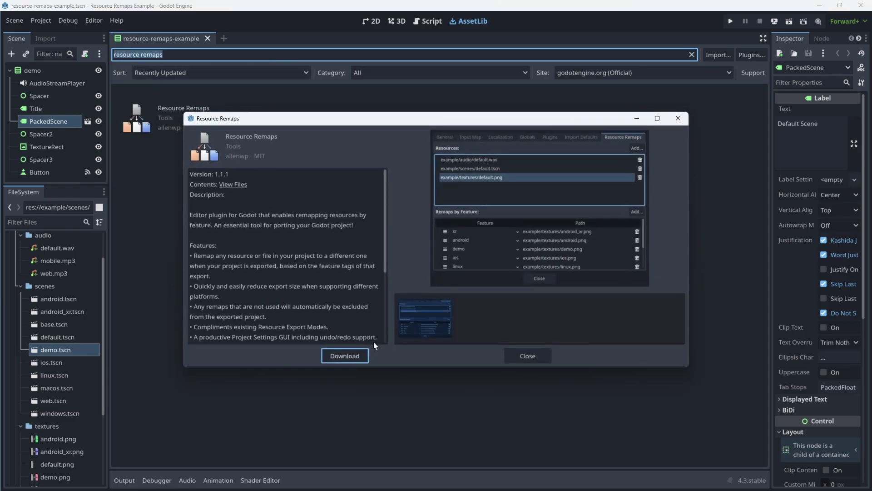
pyautogui.click(360, 353)
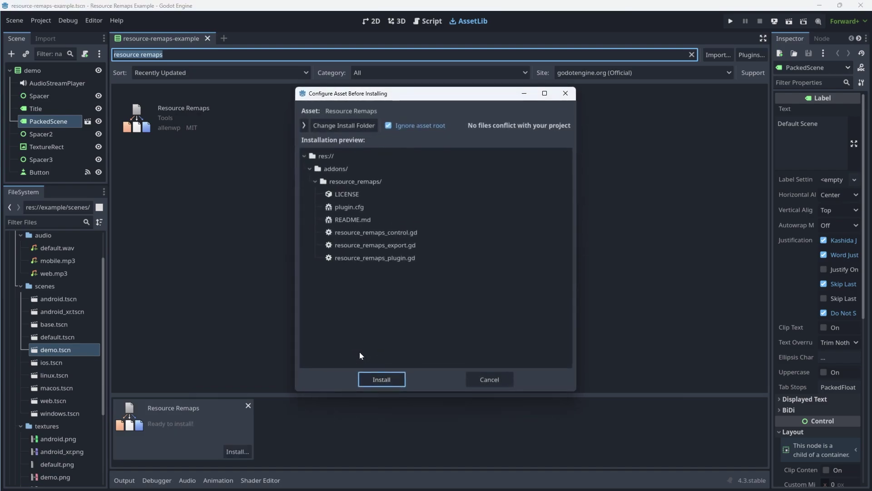
pyautogui.click(372, 377)
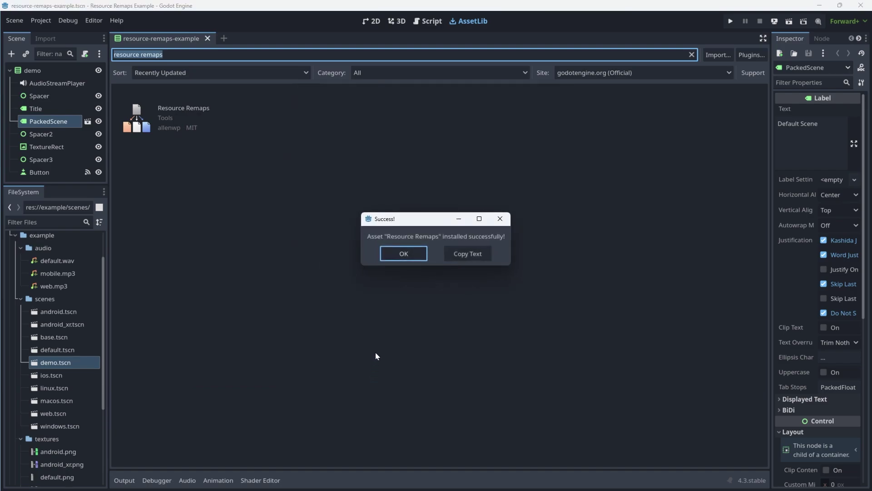
pyautogui.click(403, 255)
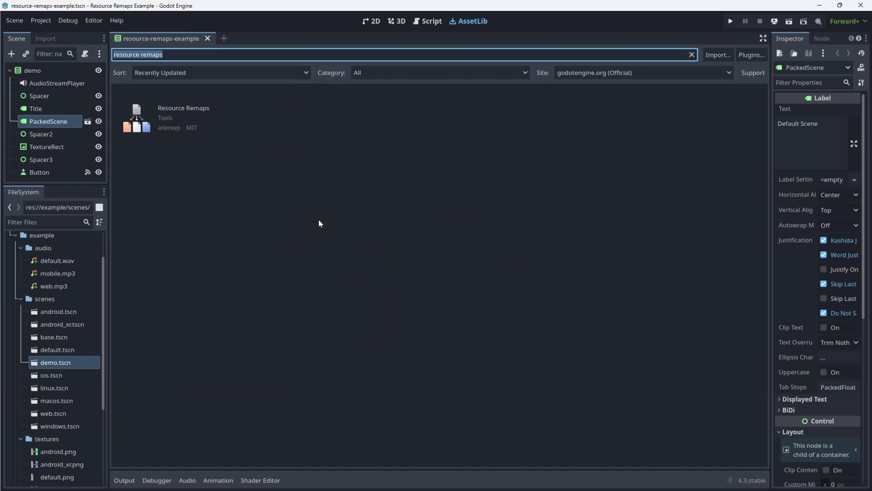
# Enable the Resource Remaps plugin in the project settings.
pyautogui.click(41, 21)
pyautogui.click(45, 34)
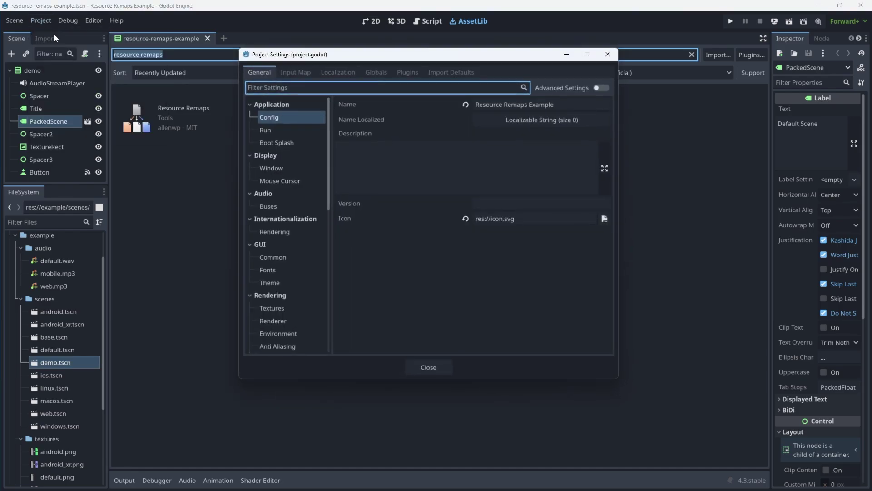
pyautogui.click(400, 71)
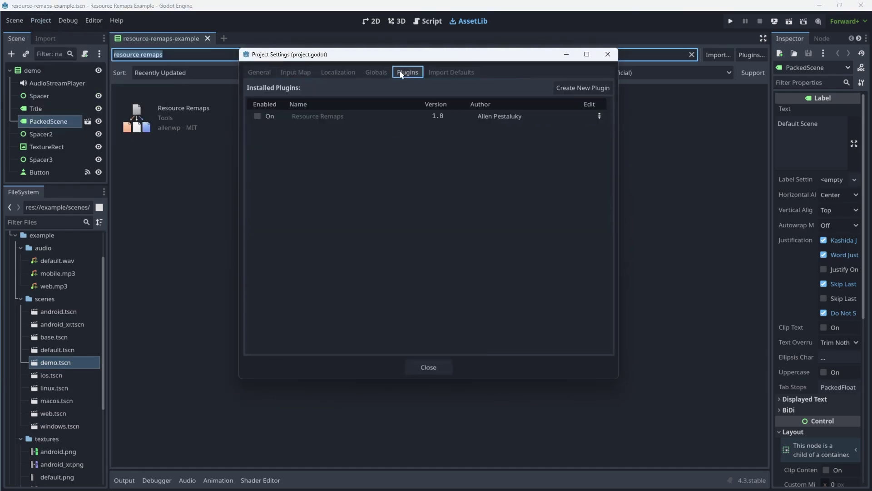
pyautogui.click(262, 116)
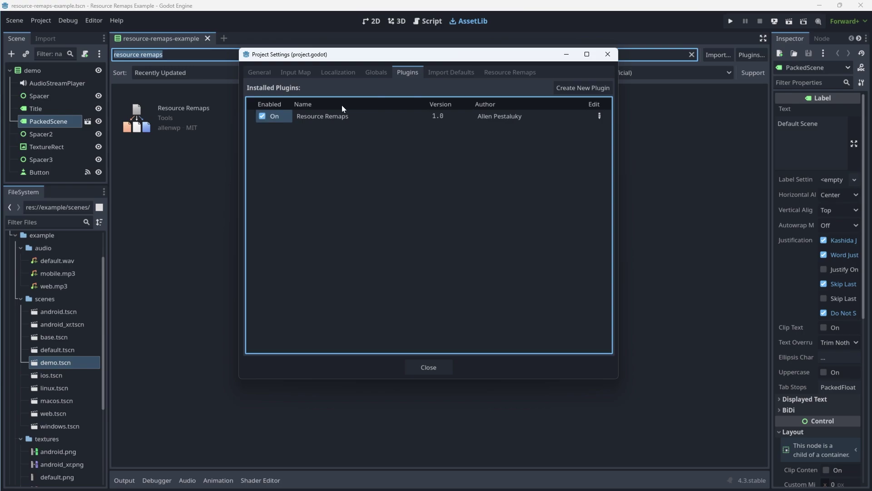
# Add example/textures/default.png as a resource in the project's Resource Remaps settings.
pyautogui.click(495, 73)
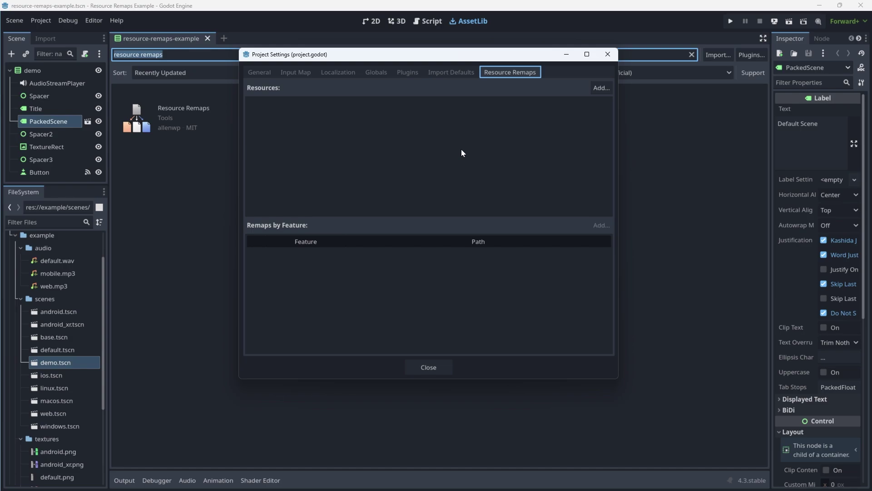
pyautogui.click(598, 88)
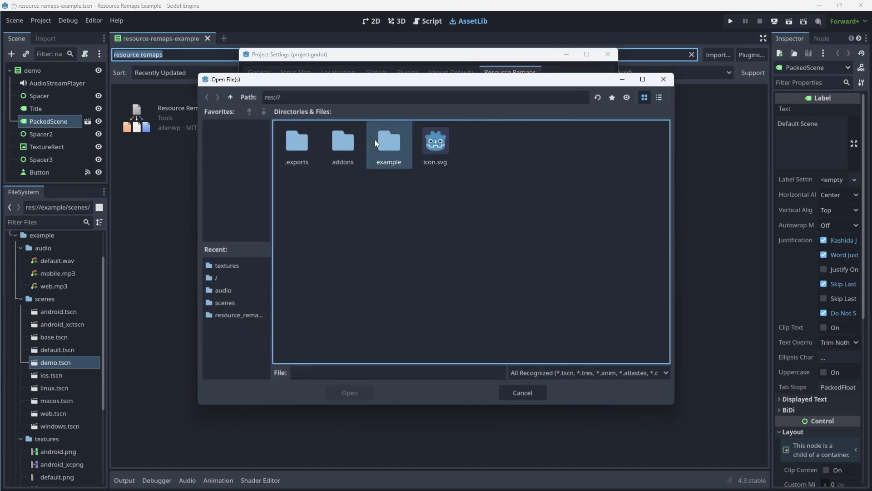
pyautogui.doubleClick(377, 140)
pyautogui.doubleClick(389, 138)
pyautogui.doubleClick(392, 138)
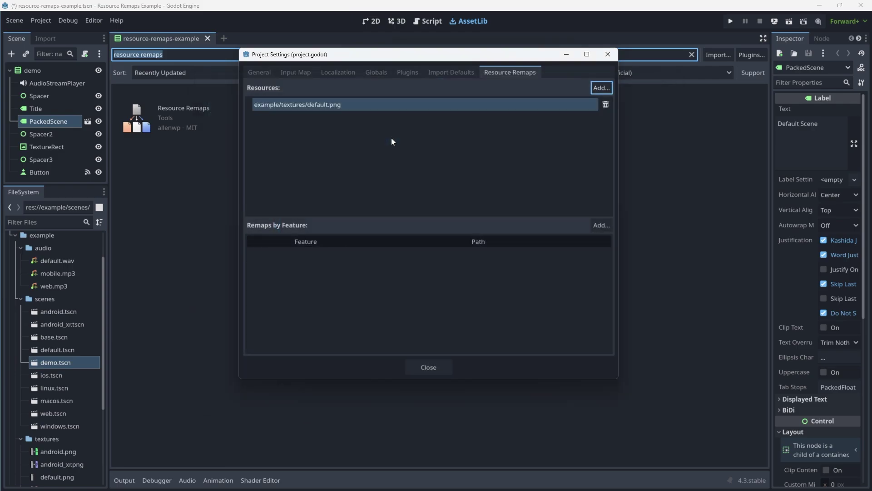
# Add the android, android_xr, demo, ios, linux, macos, web and windows PNG textures as remaps of textures/default.png.
pyautogui.click(600, 226)
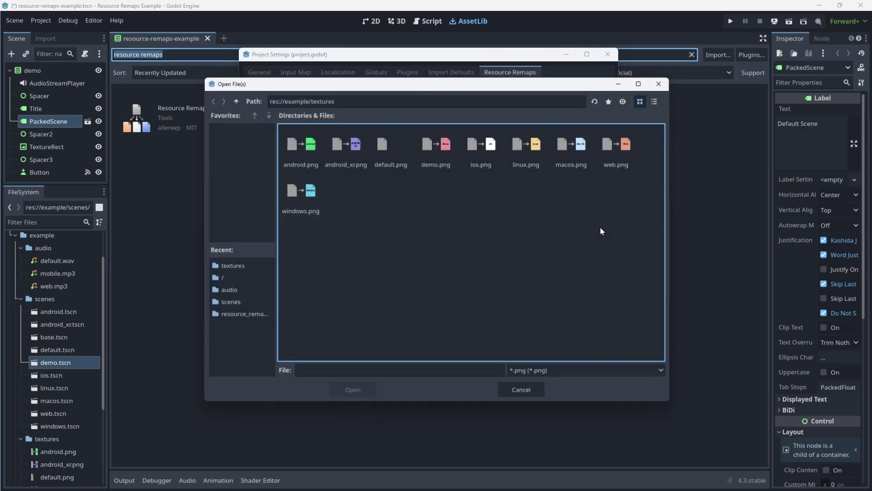
pyautogui.keyDown('shift'); pyautogui.click(306, 191); pyautogui.keyUp('shift')
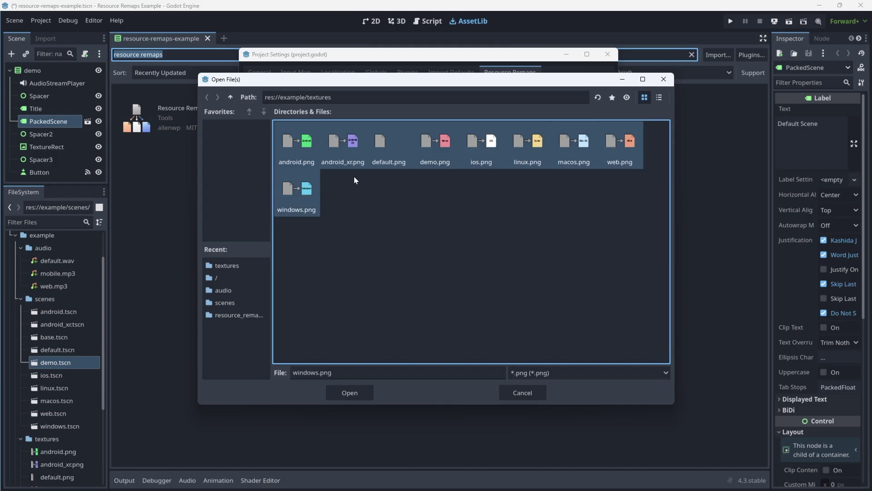
pyautogui.click(350, 392)
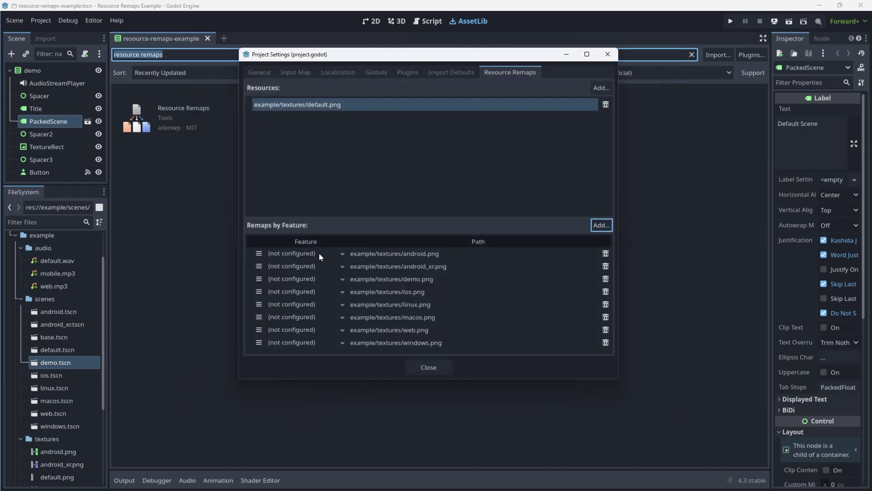
# Assign the features remaps_android to android.png, xr to android_xr.png and demo to demo.png.
pyautogui.click(319, 252)
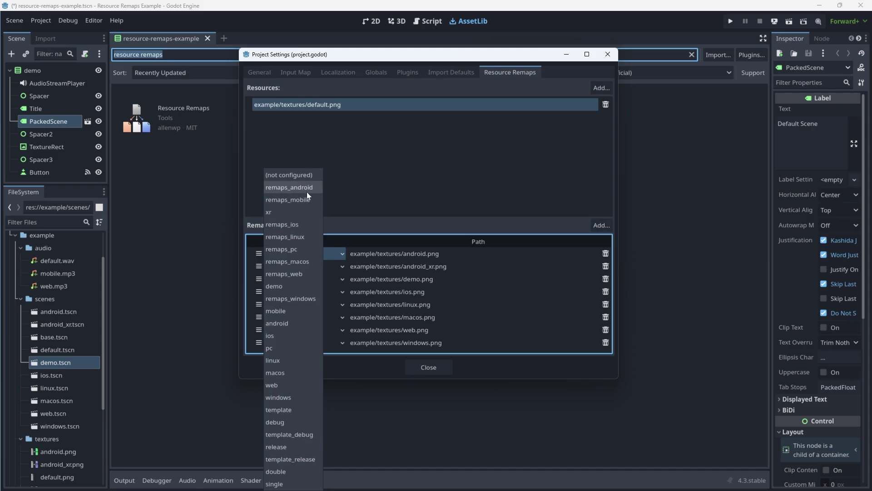
pyautogui.click(289, 187)
pyautogui.click(316, 268)
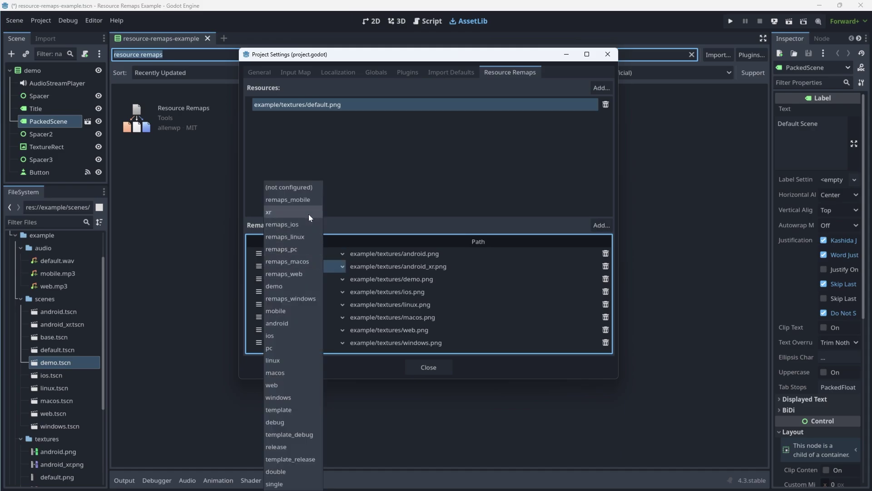
pyautogui.click(309, 214)
pyautogui.click(319, 278)
pyautogui.click(299, 289)
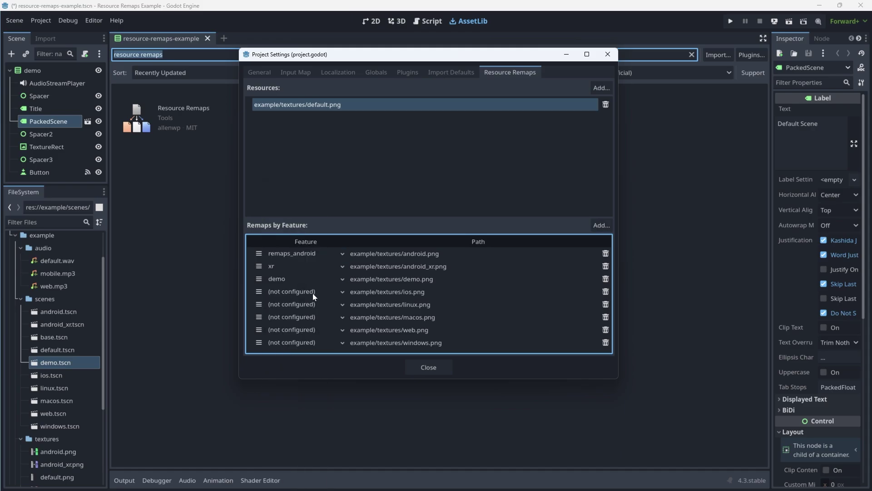
# Assign remaps_ios, remaps_linux, remaps_macos, remaps_web and remaps_windows to the matching ios, linux, macos, web and windows textures.
pyautogui.click(314, 291)
pyautogui.click(304, 238)
pyautogui.click(319, 302)
pyautogui.click(307, 260)
pyautogui.click(316, 312)
pyautogui.click(309, 276)
pyautogui.click(318, 328)
pyautogui.click(307, 286)
pyautogui.click(316, 342)
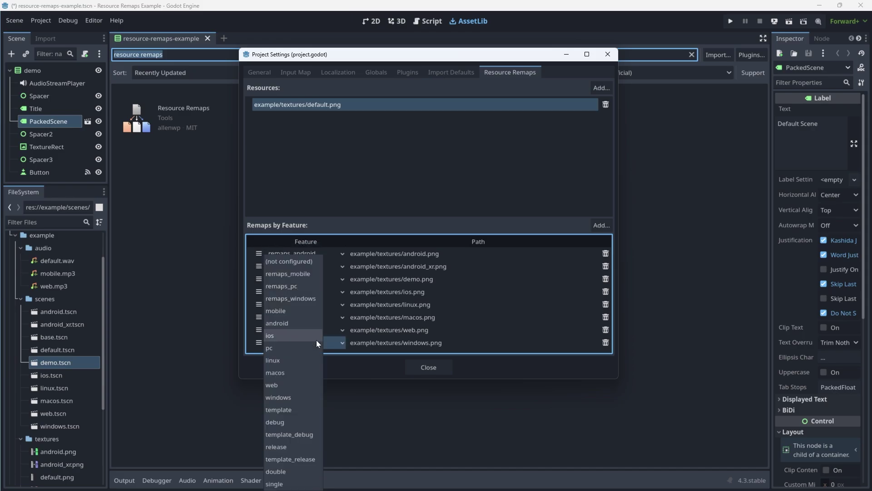
pyautogui.click(308, 298)
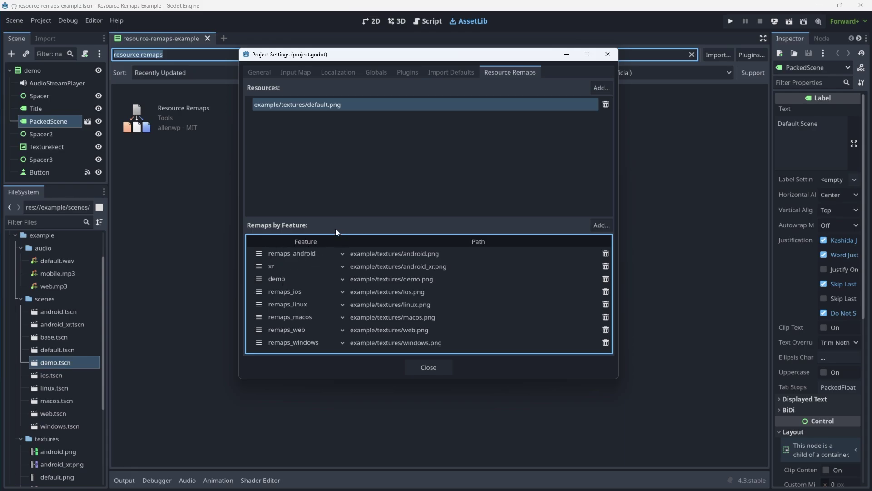
# Reorder the texture remaps so that demo comes first and xr second, both above remaps_android.
pyautogui.moveTo(260, 266); pyautogui.dragTo(261, 250)
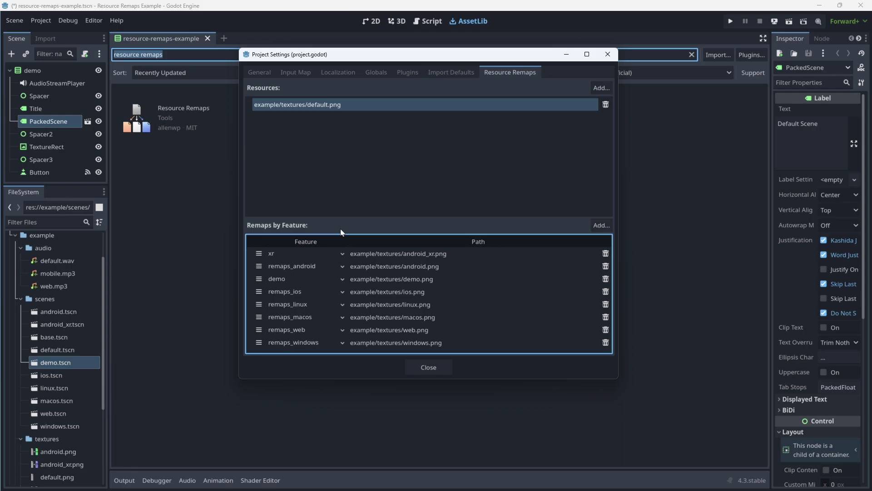
pyautogui.moveTo(260, 277); pyautogui.dragTo(264, 250)
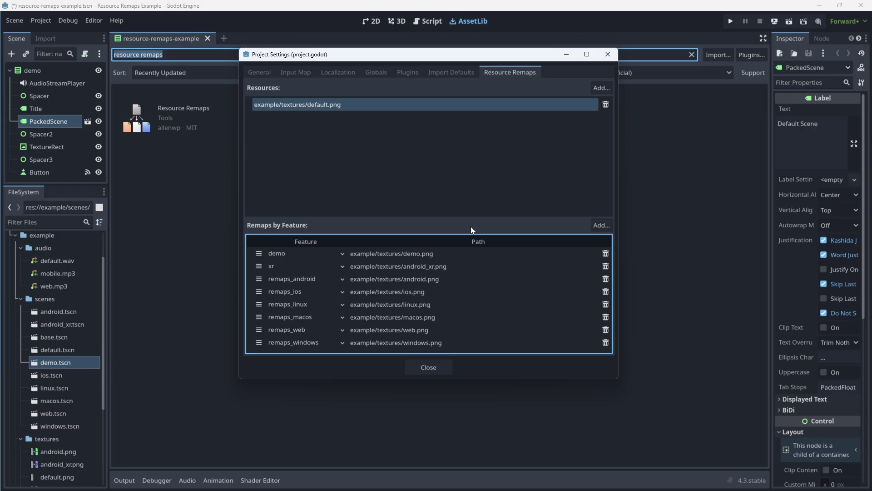
# Add example/audio/default.wav to the list of remapped resources.
pyautogui.click(599, 87)
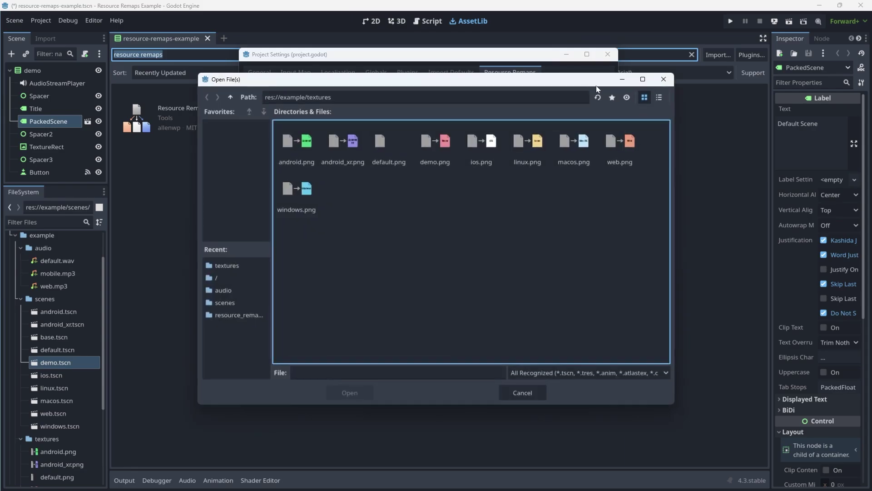
pyautogui.click(232, 96)
pyautogui.doubleClick(304, 146)
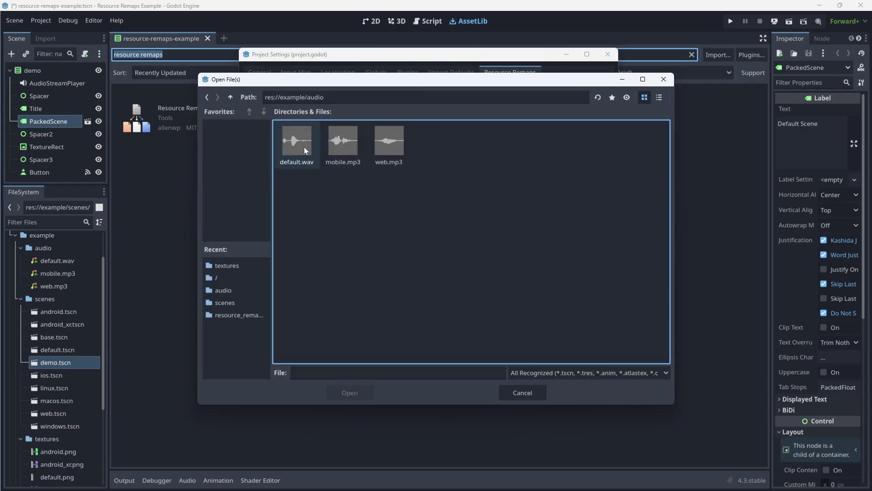
pyautogui.click(304, 147)
pyautogui.doubleClick(304, 138)
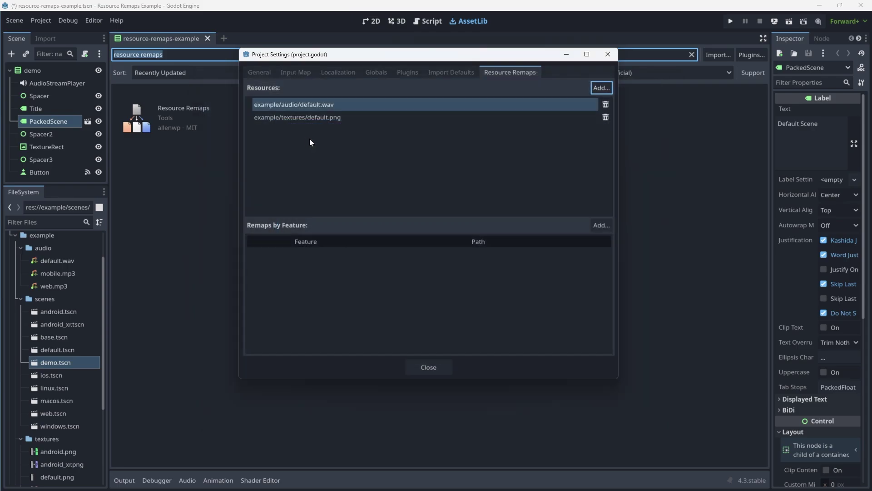
# Add mobile.mp3 and web.mp3 from the example/audio folder as remaps of default.wav, allowing all file types.
pyautogui.click(603, 226)
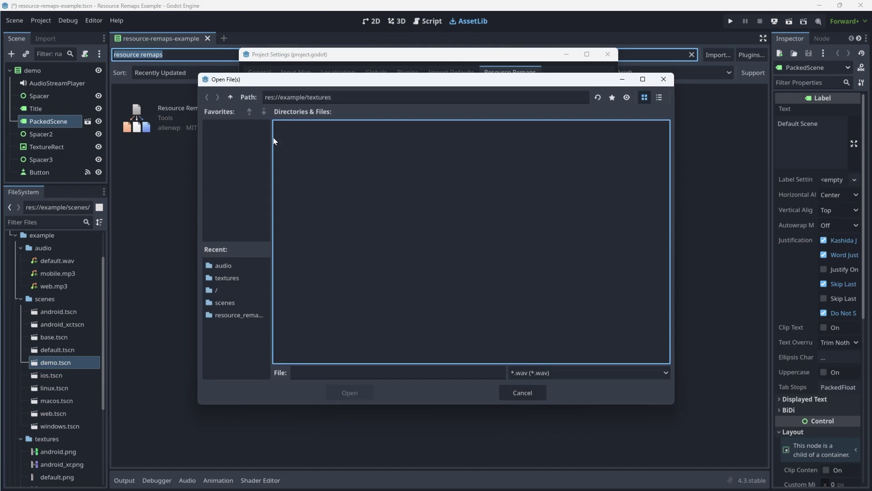
pyautogui.click(532, 371)
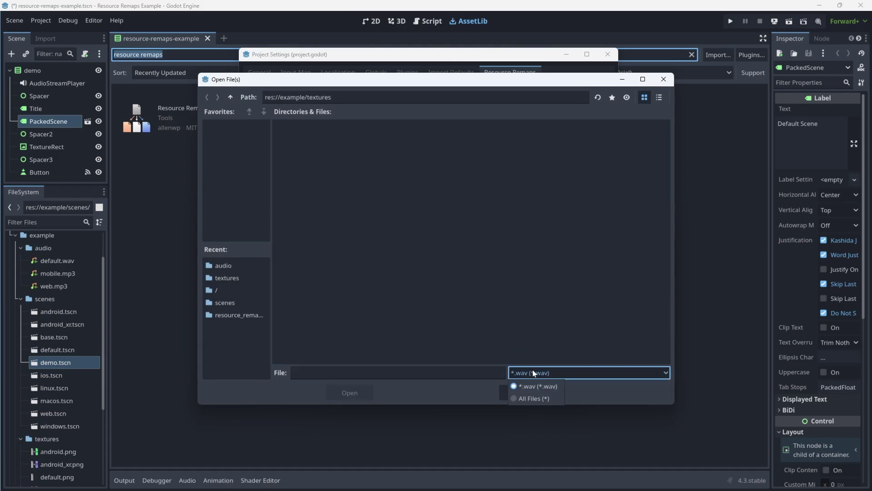
pyautogui.click(541, 395)
pyautogui.click(231, 96)
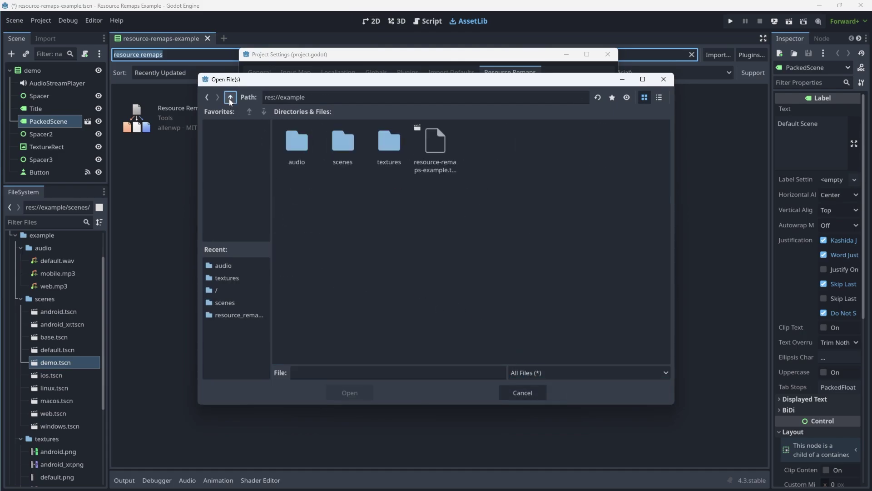
pyautogui.doubleClick(298, 138)
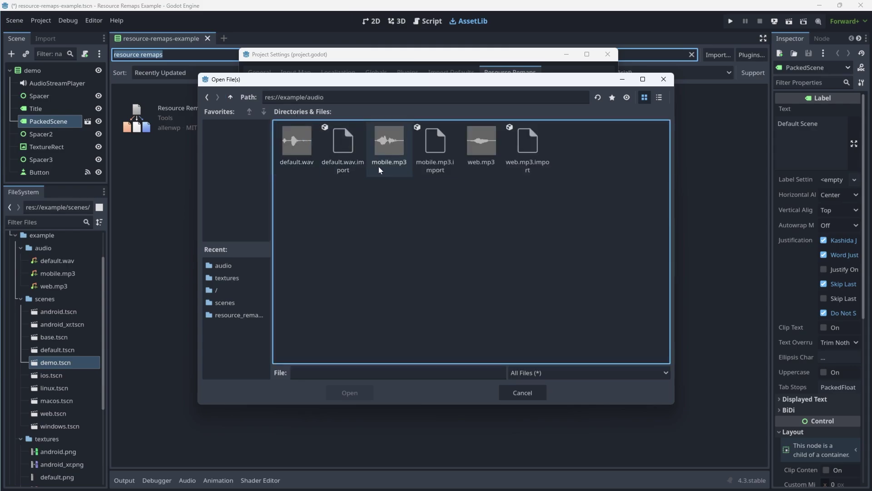
pyautogui.click(391, 143)
pyautogui.keyDown('ctrl'); pyautogui.click(487, 146); pyautogui.keyUp('ctrl')
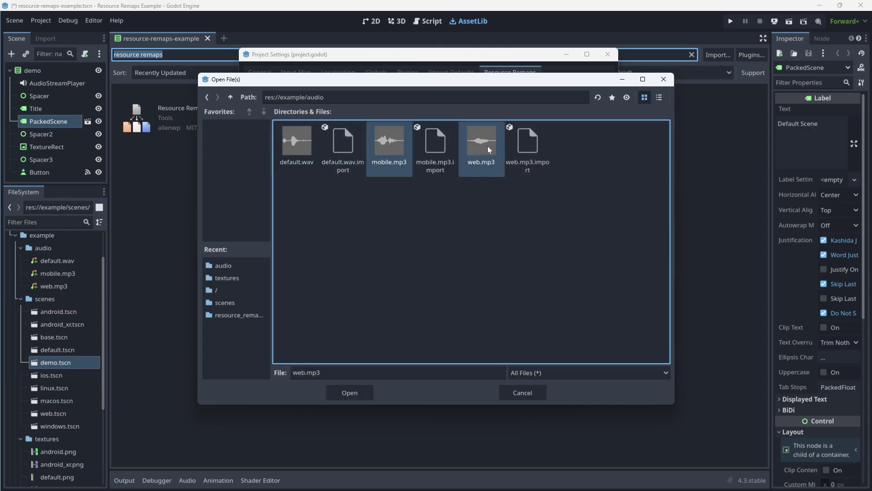
pyautogui.click(350, 394)
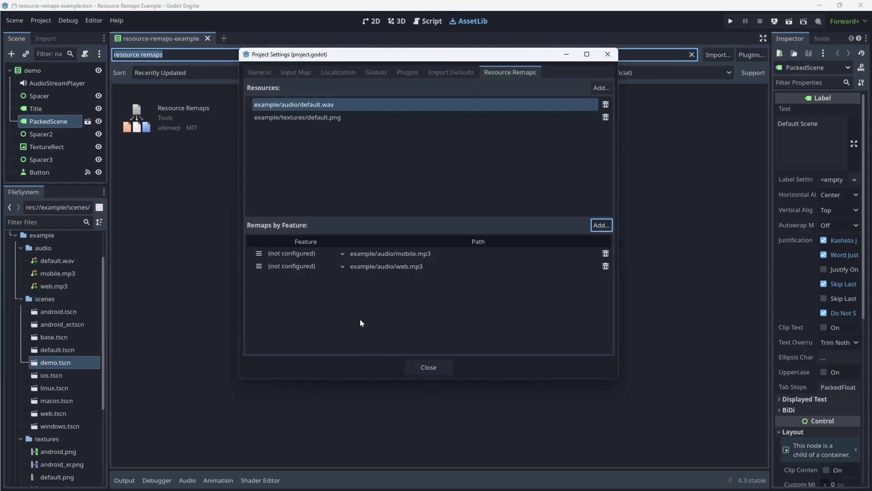
# Assign the feature remaps_mobile to mobile.mp3 and remaps_web to web.mp3.
pyautogui.click(327, 253)
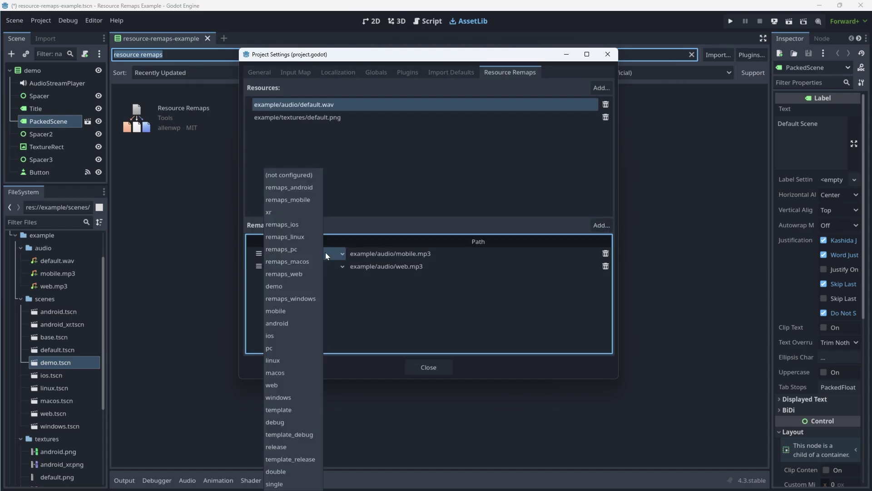
pyautogui.click(309, 200)
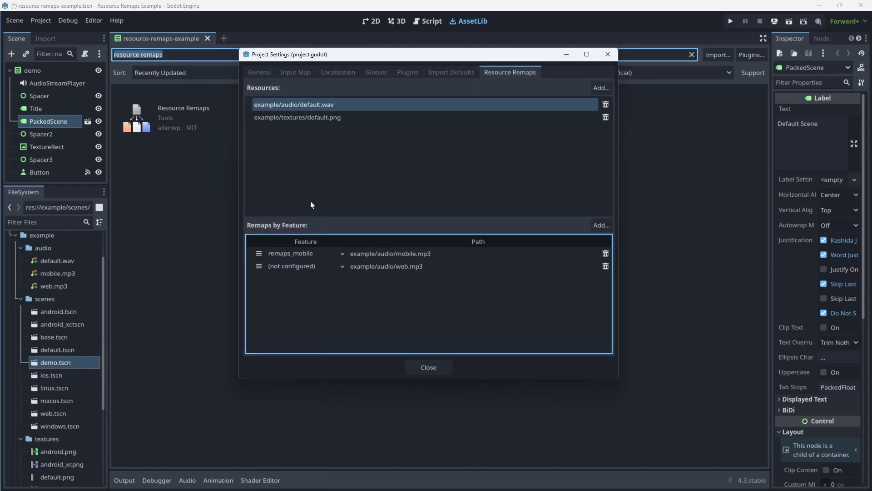
pyautogui.click(318, 265)
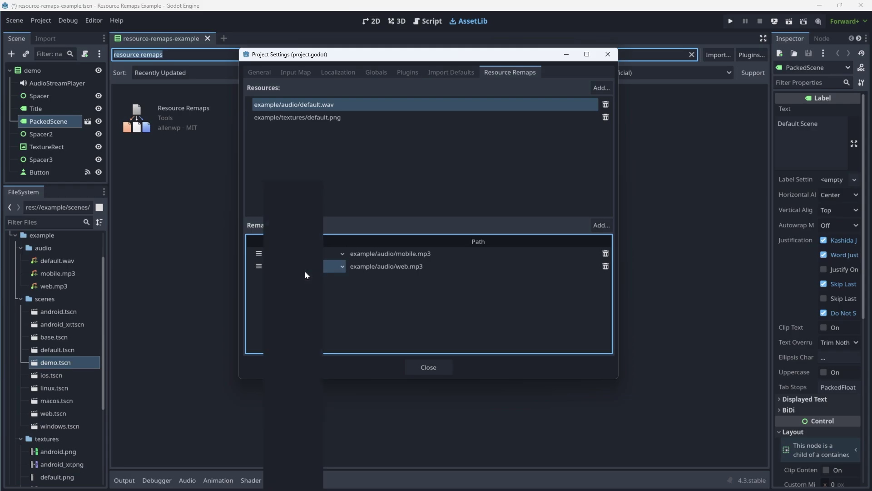
pyautogui.click(305, 271)
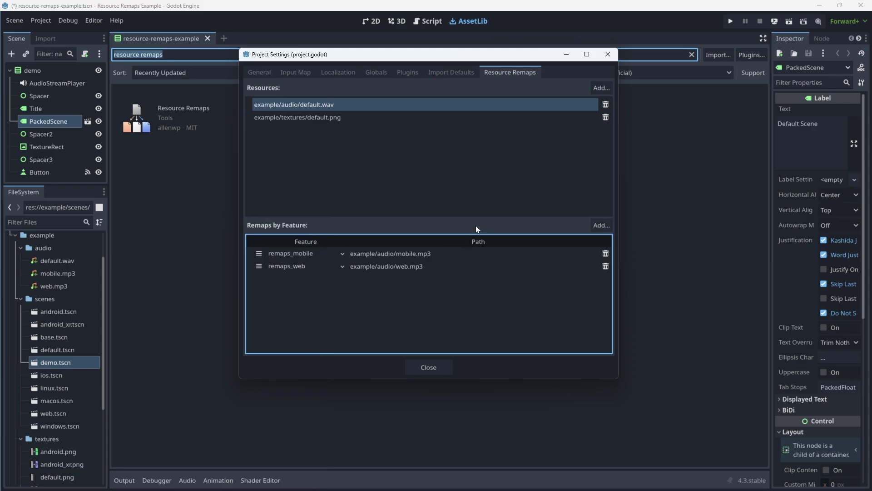
# Add default.wav as a remap of itself for the xr feature and move it above the mobile remap.
pyautogui.click(598, 225)
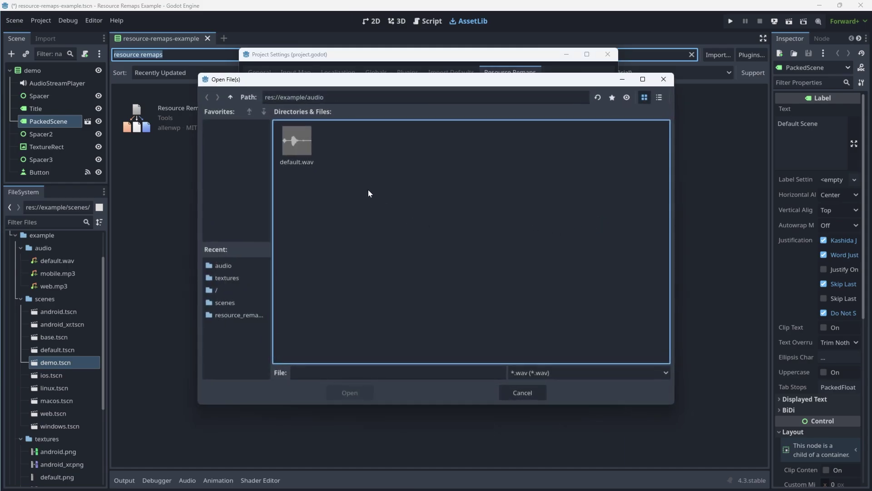
pyautogui.doubleClick(297, 143)
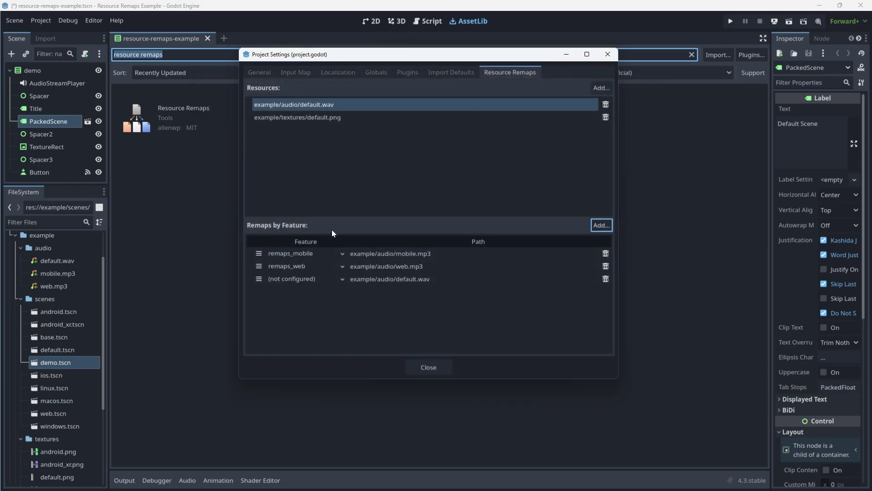
pyautogui.click(336, 277)
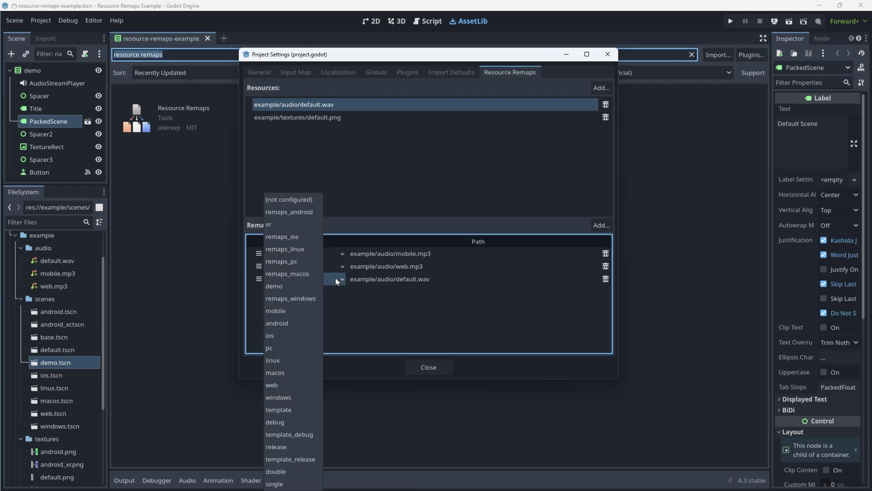
pyautogui.click(290, 226)
pyautogui.moveTo(258, 277); pyautogui.dragTo(260, 254)
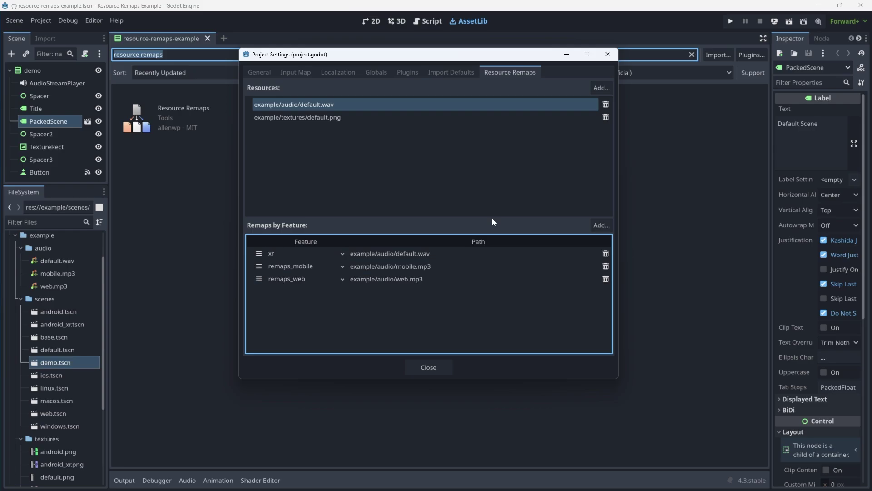
# Add example/scenes/default.tscn to the list of remapped resources.
pyautogui.click(598, 88)
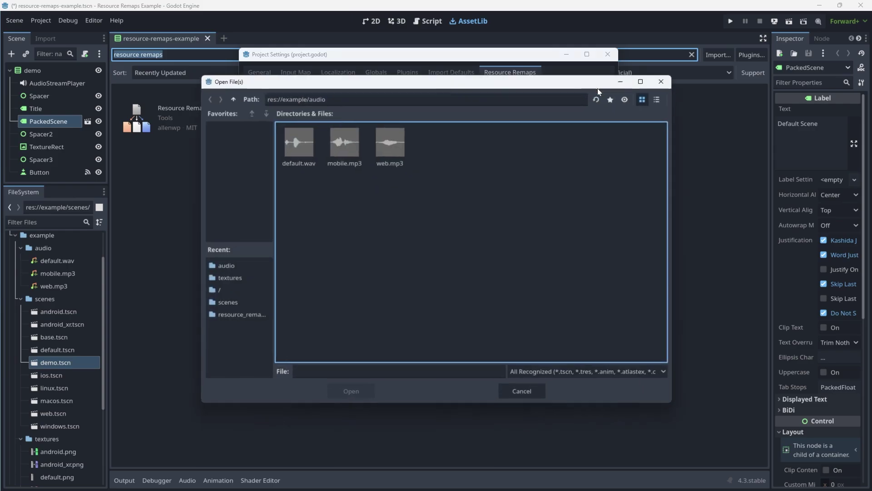
pyautogui.click(229, 98)
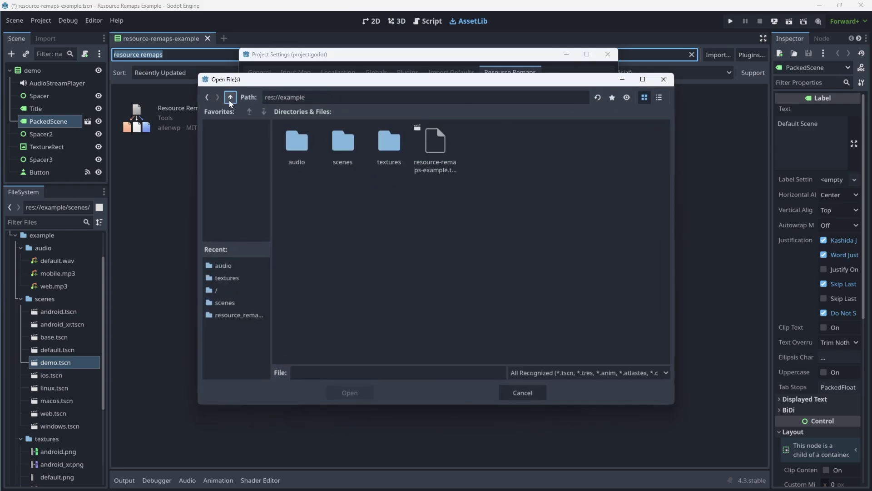
pyautogui.click(336, 145)
pyautogui.doubleClick(337, 145)
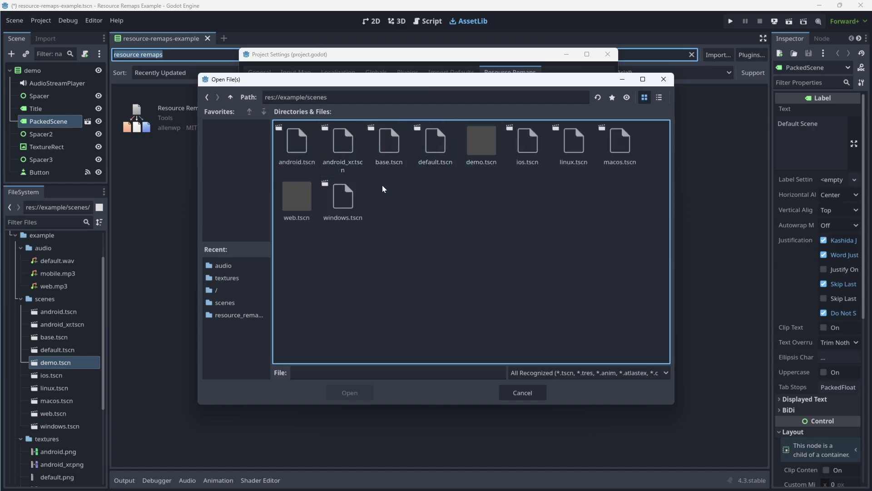
pyautogui.doubleClick(438, 149)
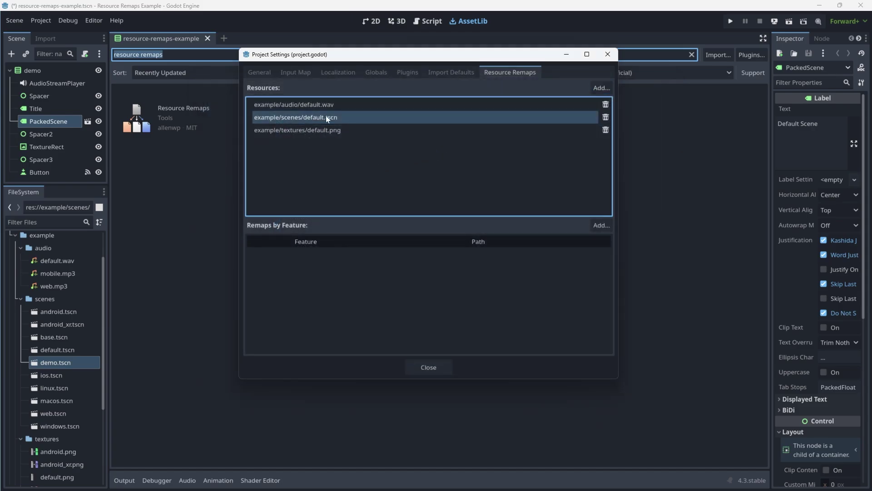
# Add every scene in example/scenes except base.tscn and default.tscn as remaps of default.tscn.
pyautogui.click(597, 225)
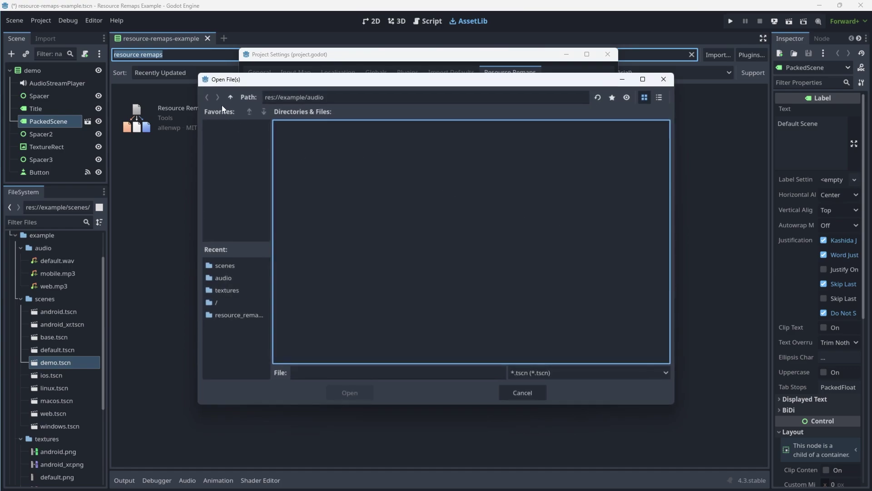
pyautogui.click(231, 98)
pyautogui.doubleClick(353, 137)
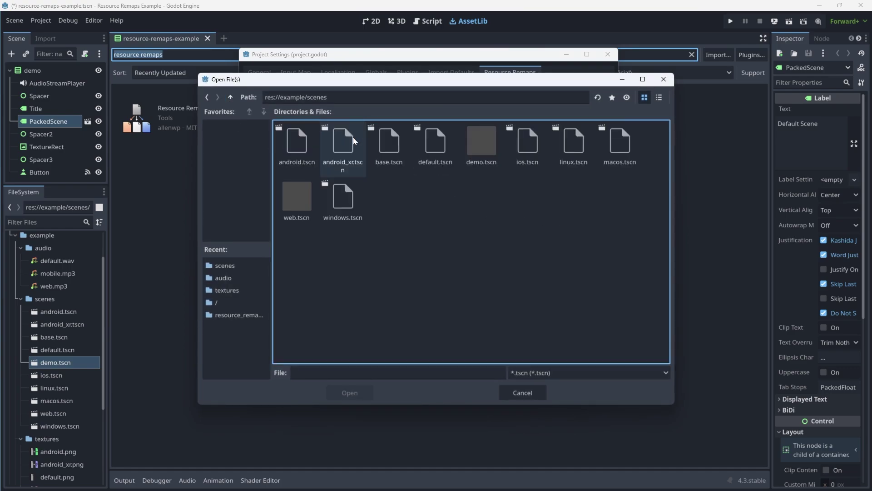
pyautogui.click(299, 146)
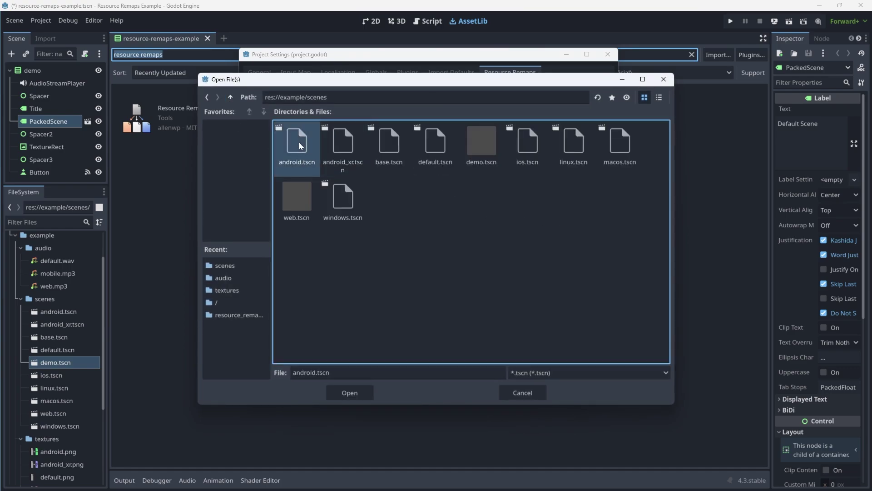
pyautogui.keyDown('shift'); pyautogui.click(342, 194); pyautogui.keyUp('shift')
pyautogui.keyDown('ctrl'); pyautogui.click(434, 169); pyautogui.keyUp('ctrl')
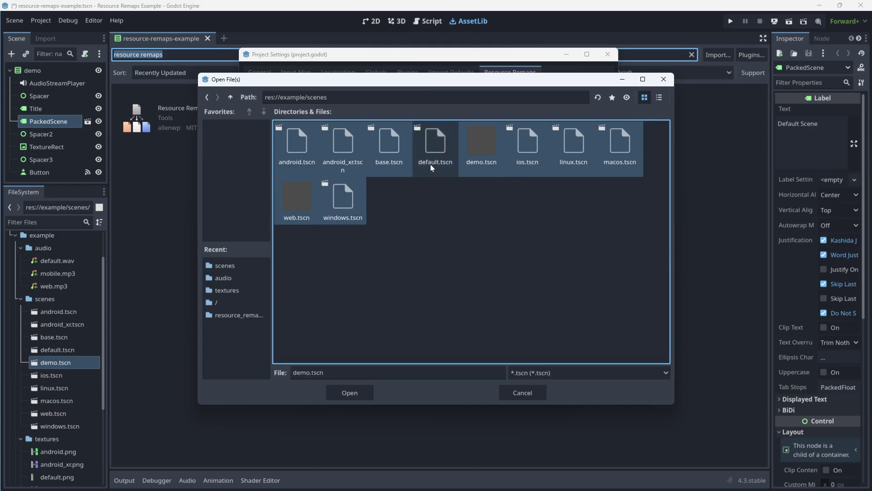
pyautogui.keyDown('ctrl'); pyautogui.click(389, 145); pyautogui.keyUp('ctrl')
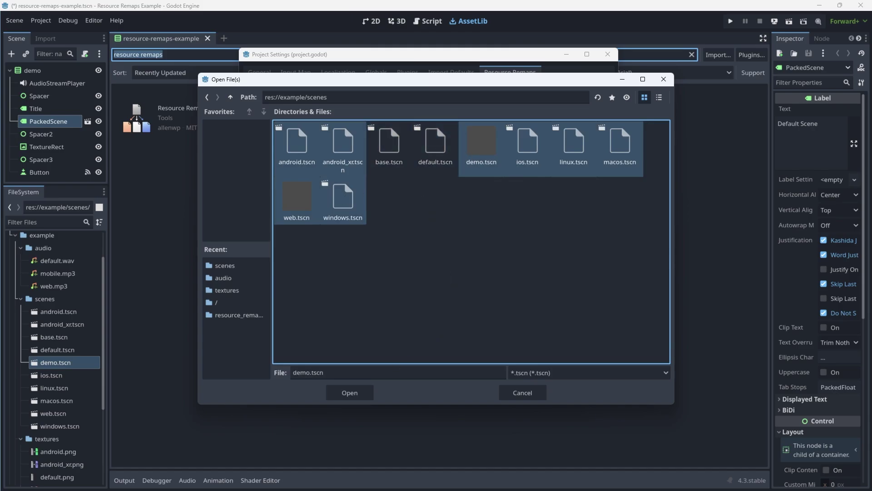
pyautogui.click(345, 393)
# Assign the feature remaps_android to android.tscn, xr to android_xr.tscn and demo to demo.tscn.
pyautogui.click(331, 255)
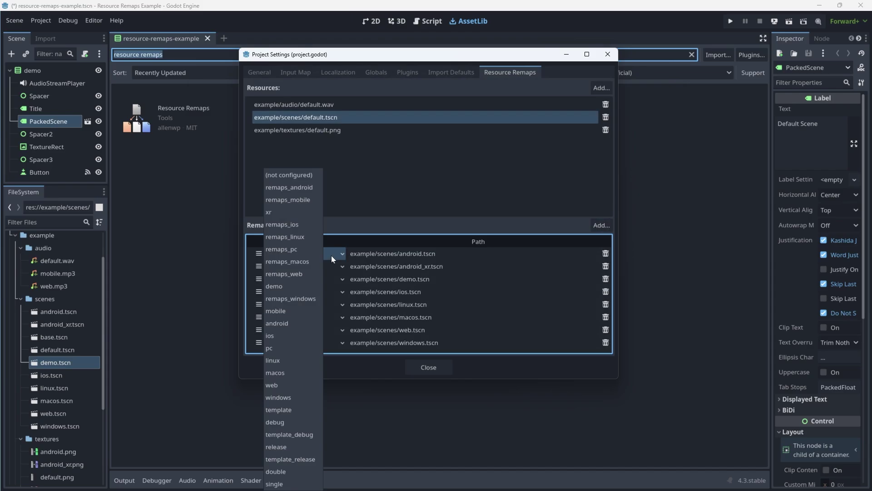
pyautogui.click(310, 191)
pyautogui.click(321, 262)
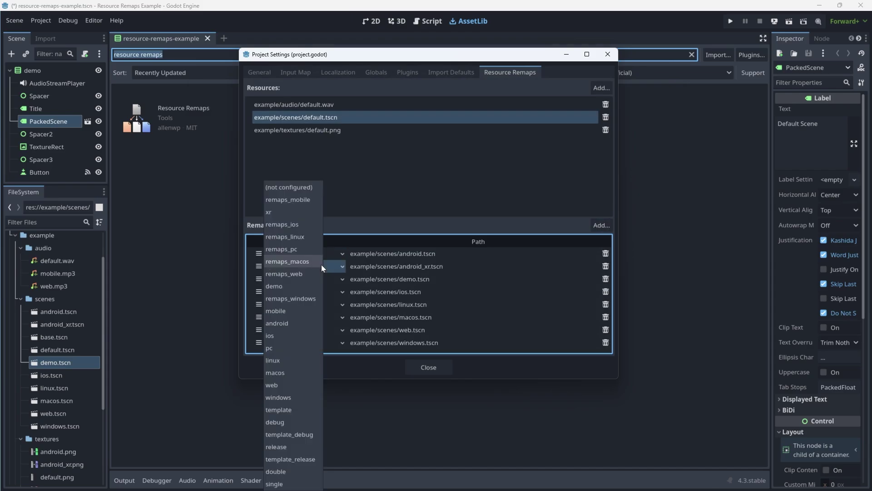
pyautogui.click(305, 214)
pyautogui.click(310, 279)
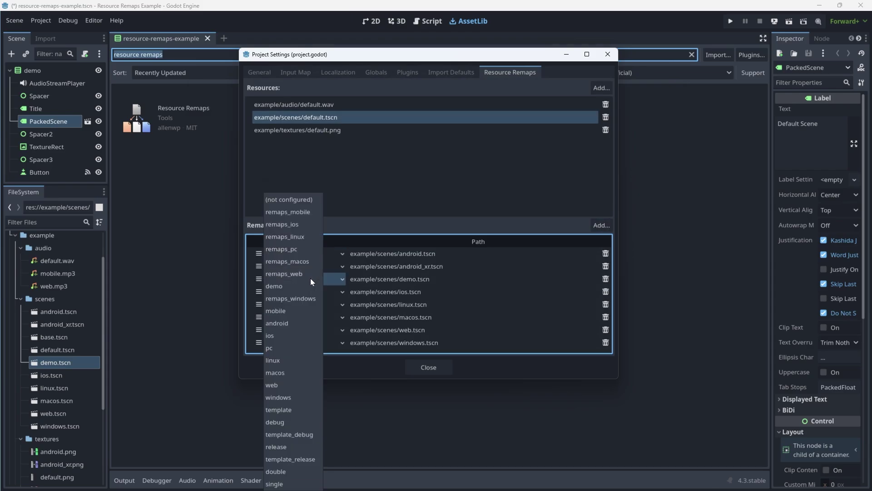
pyautogui.click(307, 288)
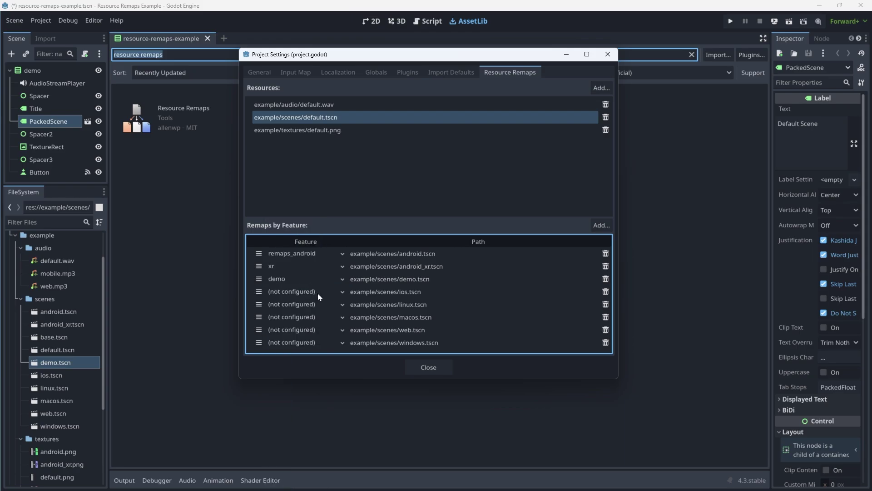
# Assign remaps_ios, remaps_linux, remaps_macos, remaps_web and remaps_windows to the ios, linux, macos, web and windows scenes respectively.
pyautogui.click(318, 291)
pyautogui.click(309, 238)
pyautogui.click(332, 302)
pyautogui.click(315, 265)
pyautogui.click(331, 318)
pyautogui.click(312, 277)
pyautogui.click(326, 329)
pyautogui.click(309, 287)
pyautogui.click(320, 342)
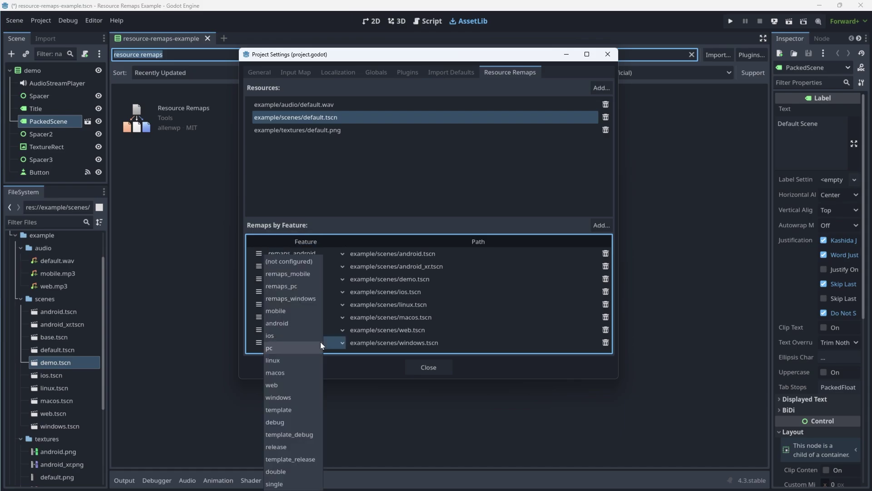
pyautogui.click(309, 300)
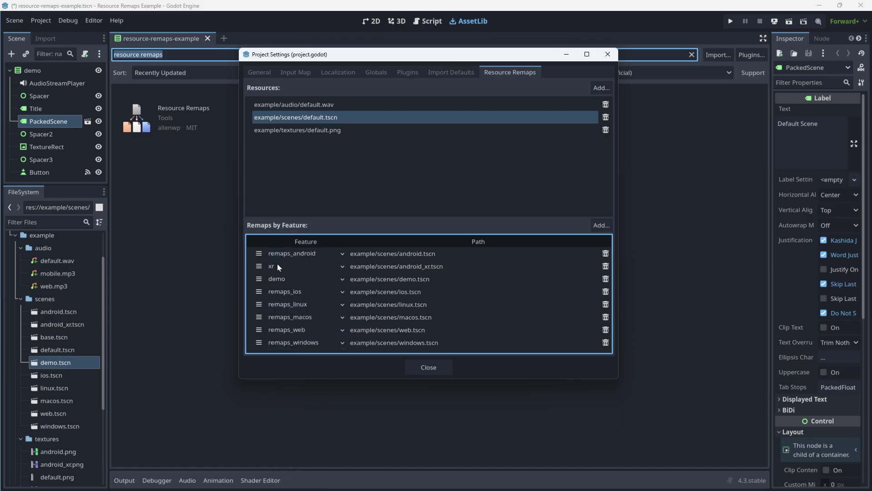
# Reorder the scene remaps so demo comes first and xr second, above remaps_android, and close the project settings.
pyautogui.moveTo(259, 266); pyautogui.dragTo(262, 248)
pyautogui.moveTo(260, 279); pyautogui.dragTo(278, 249)
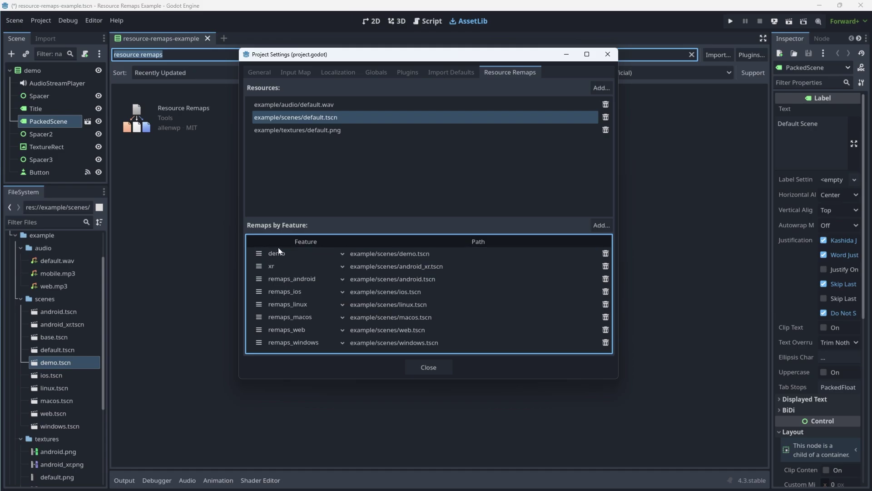
pyautogui.click(433, 368)
# Show the output log and export the project with the Windows Desktop preset to Windows Desktop.exe.
pyautogui.click(124, 480)
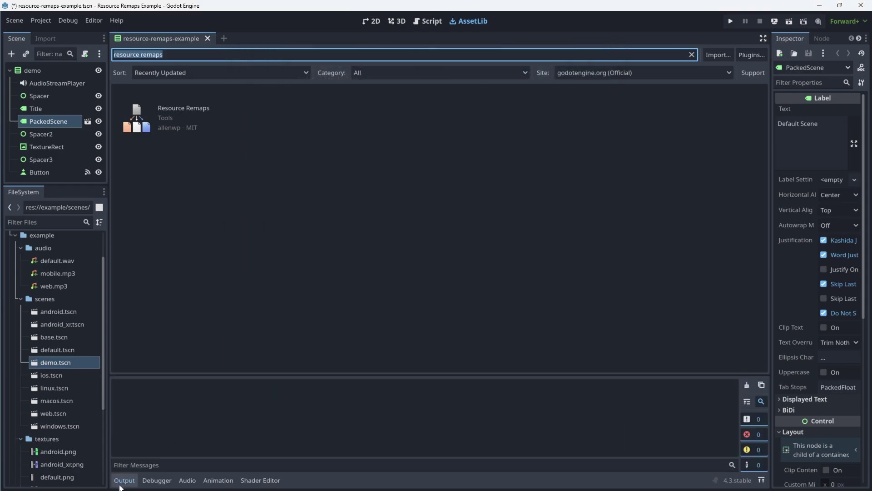
pyautogui.click(49, 18)
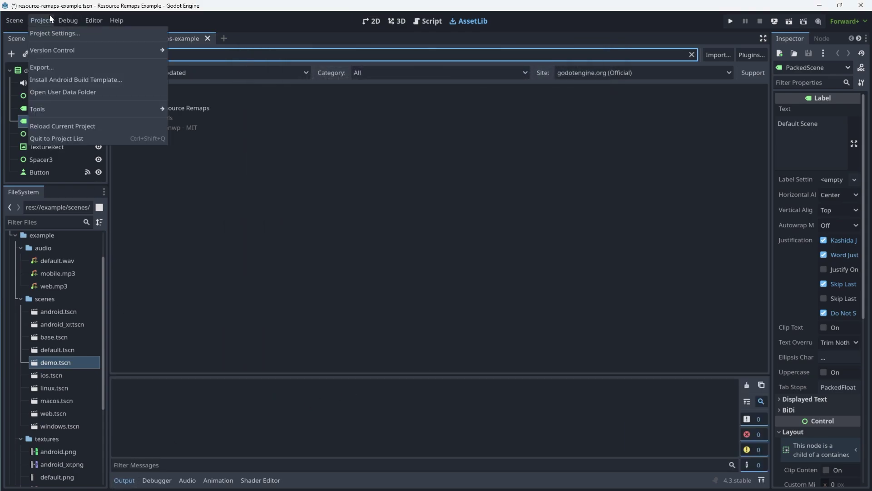
pyautogui.click(59, 64)
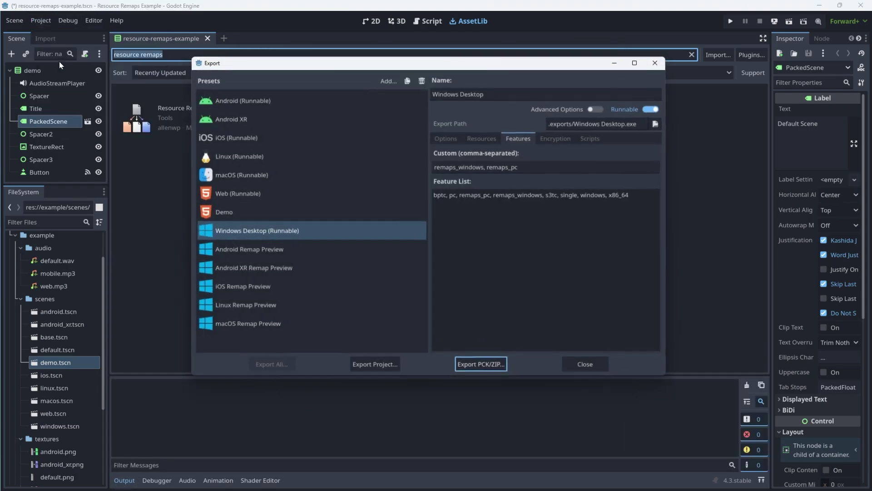
pyautogui.click(372, 364)
pyautogui.click(349, 390)
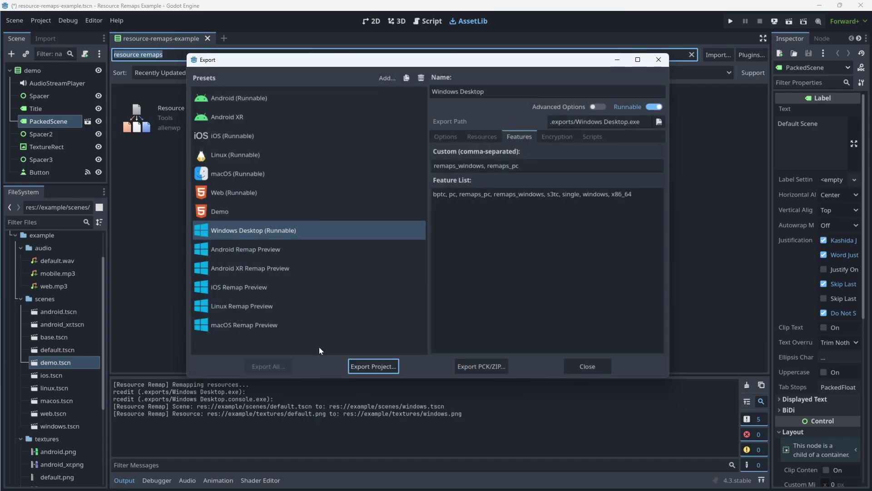
# Export the project with the iOS Remap Preview preset to iOS Remap Preview.exe and close the export dialog.
pyautogui.click(280, 287)
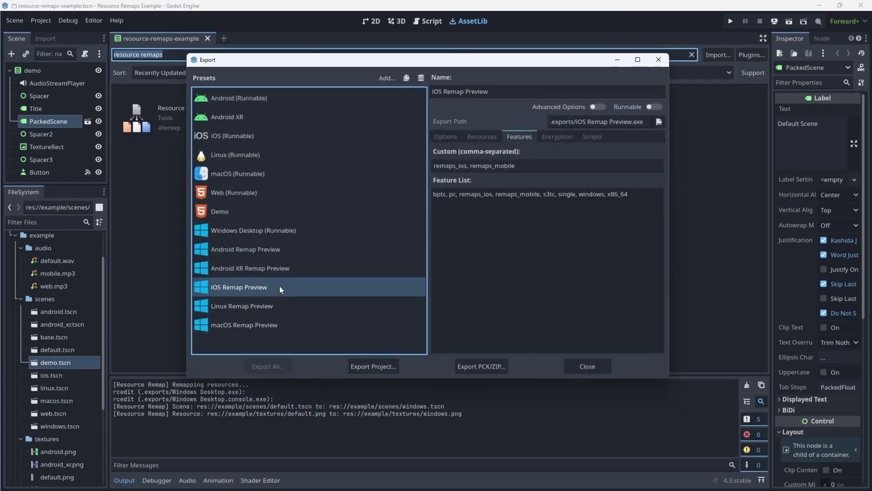
pyautogui.click(377, 364)
pyautogui.click(353, 389)
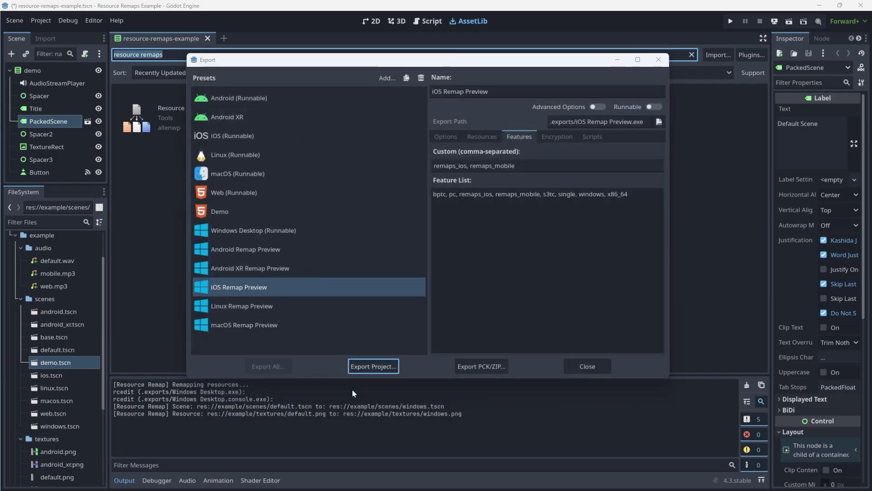
pyautogui.click(574, 366)
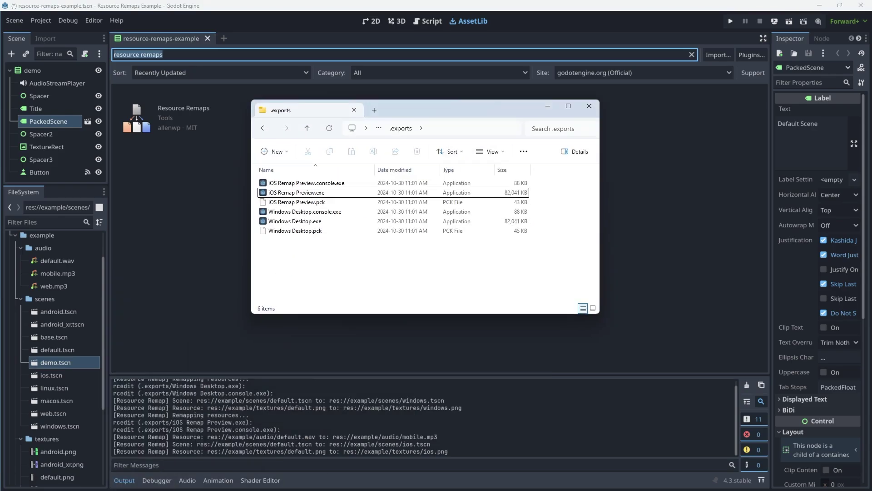
# Run Windows Desktop.exe from the .exports folder and close it, then run iOS Remap Preview.exe and play its audio.
pyautogui.click(295, 221)
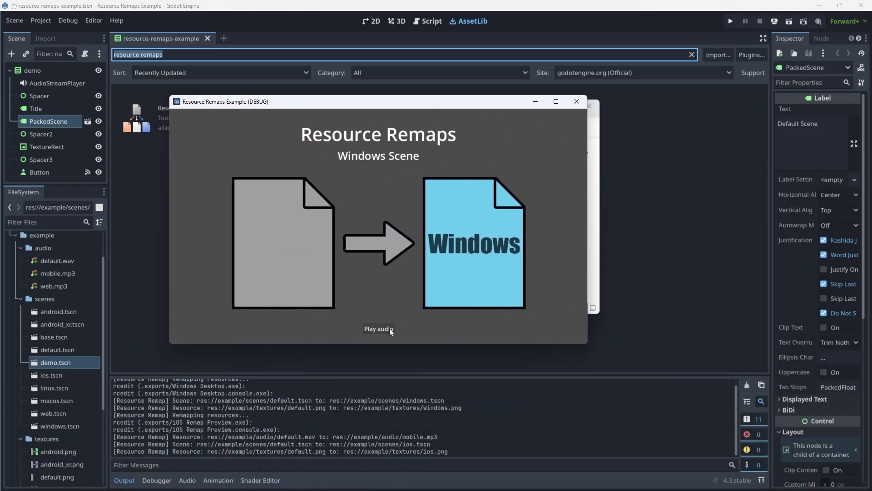
pyautogui.click(577, 107)
pyautogui.click(313, 193)
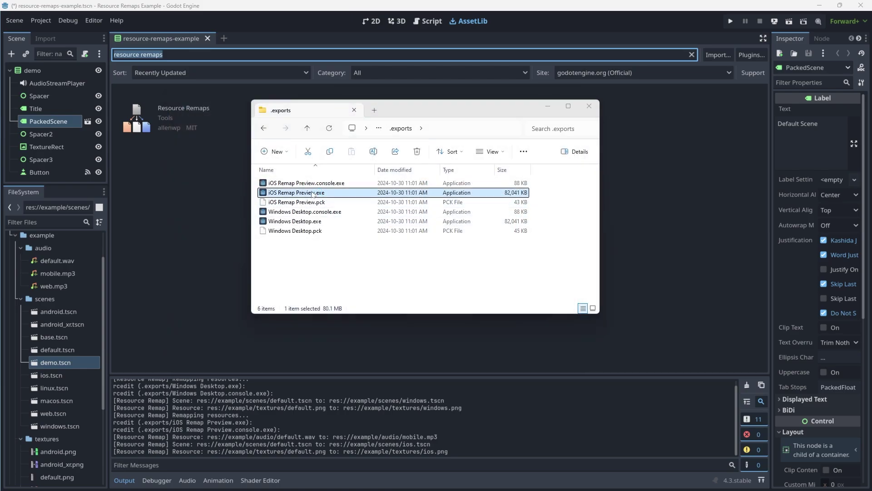
pyautogui.doubleClick(312, 193)
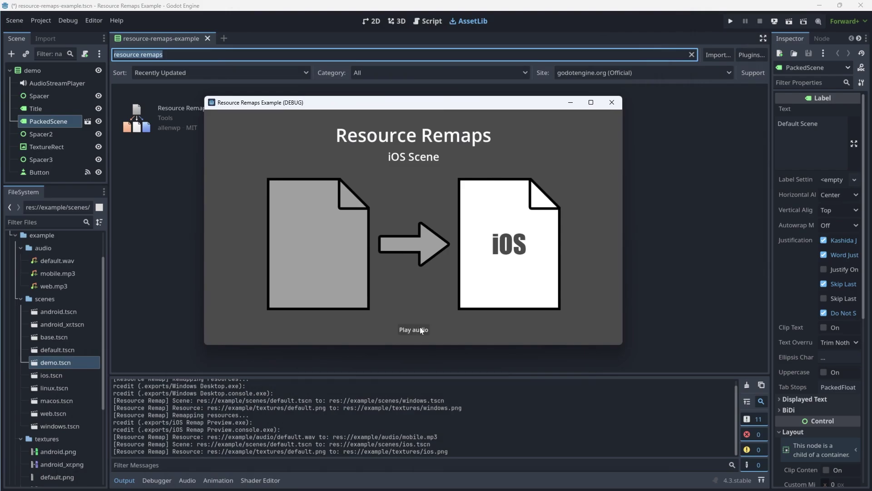
pyautogui.click(421, 328)
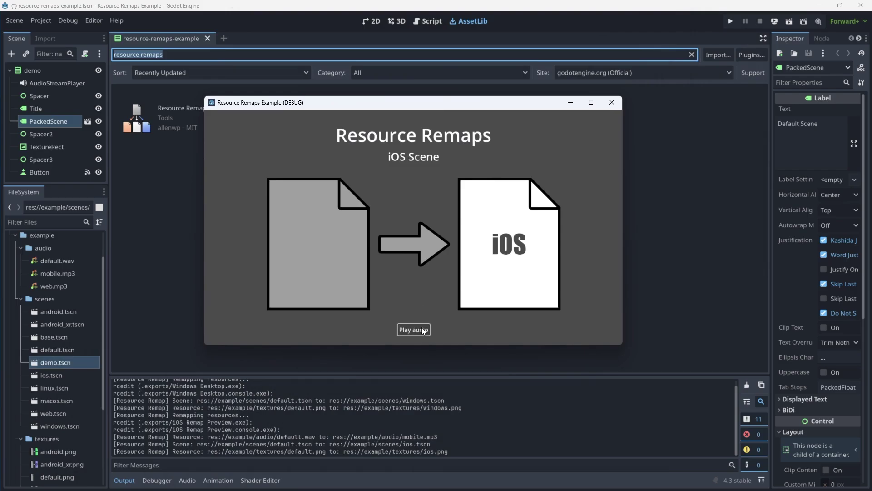